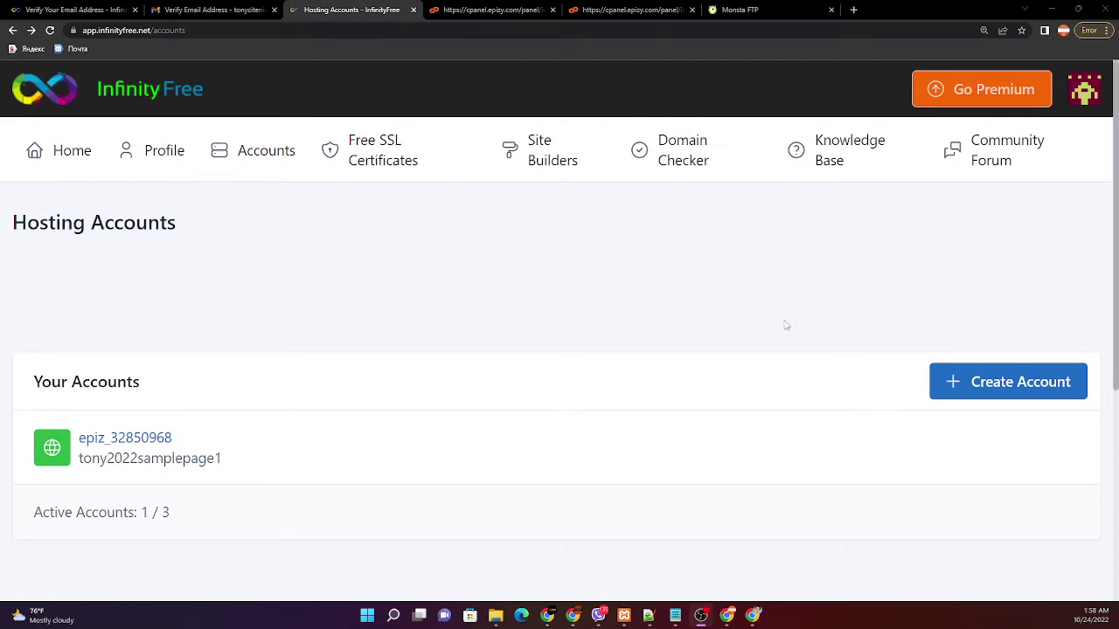
# Step: Start creating a new hosting account
pyautogui.click(1019, 388)
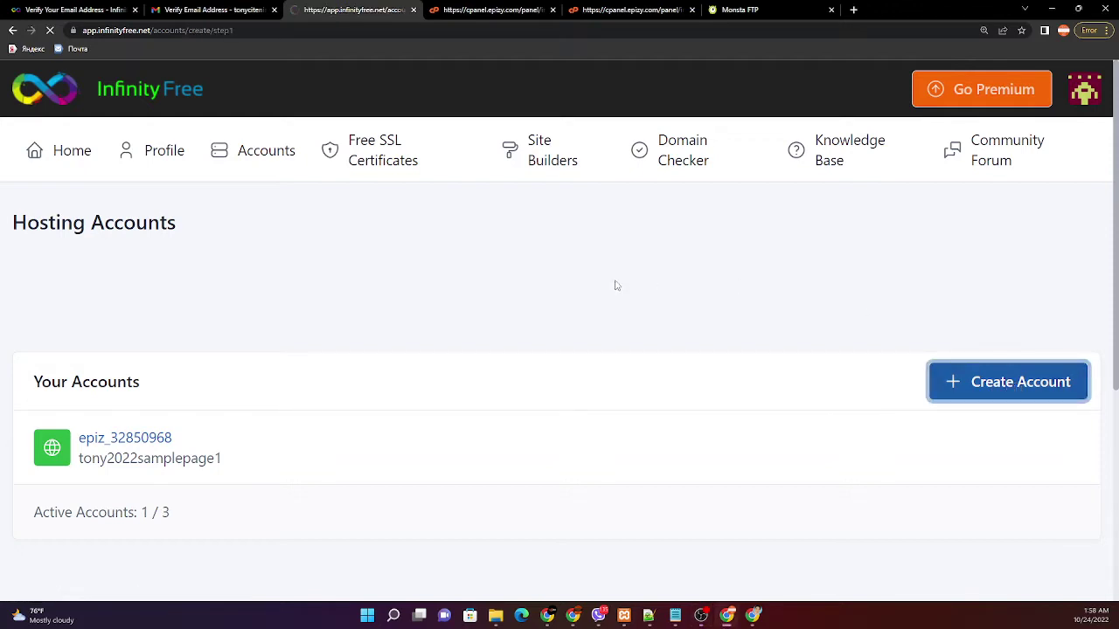
pyautogui.scroll(-1, 385, 318)
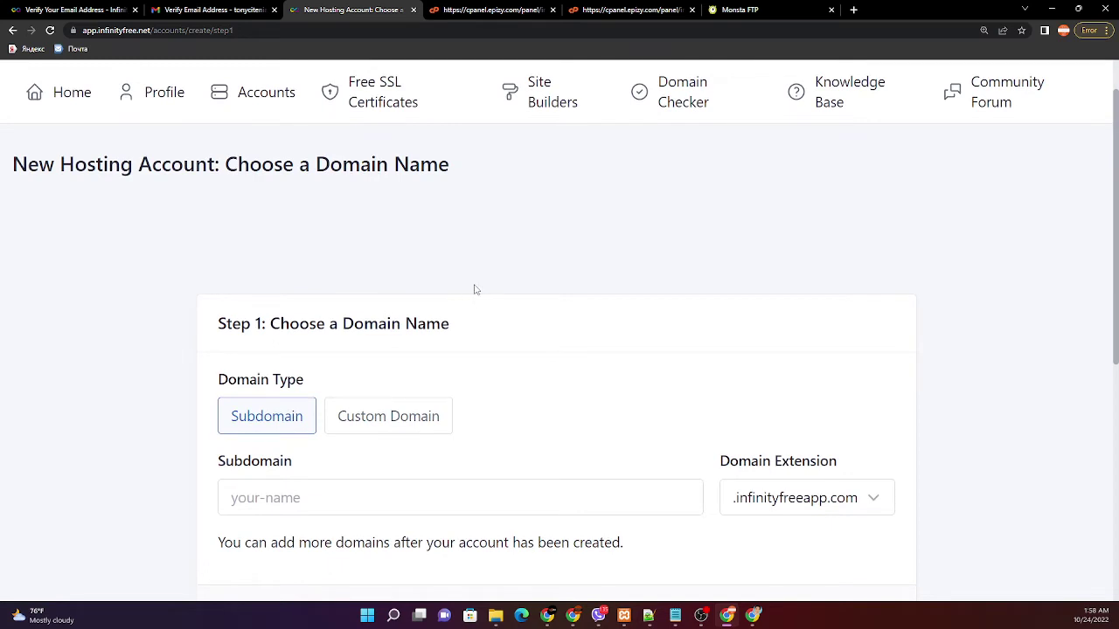
pyautogui.scroll(-1, 360, 353)
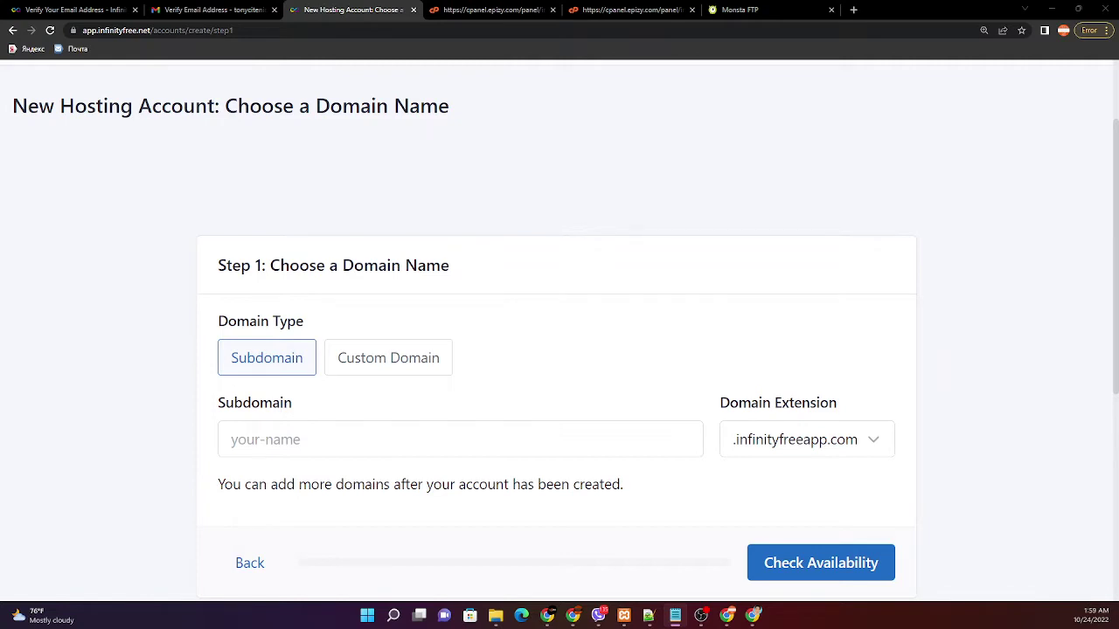
# Step: Enter tony2022samplepage2 as the subdomain by reusing the previous name and changing 1 to 2
pyautogui.click(268, 448)
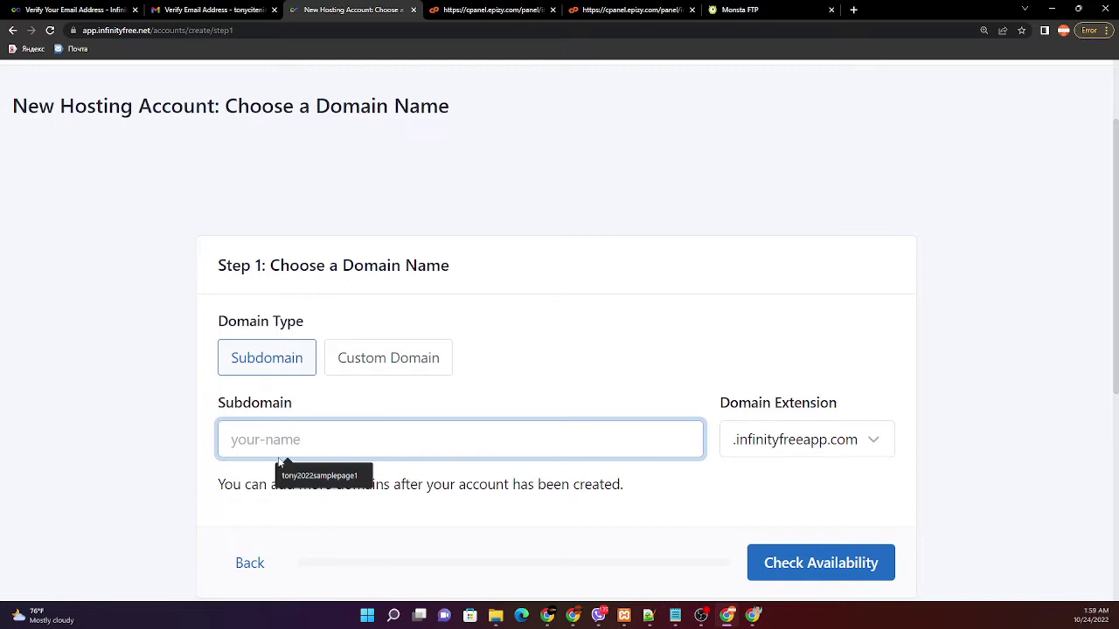
pyautogui.click(319, 475)
pyautogui.press('BackSpace')
pyautogui.write('2022samplepage2')
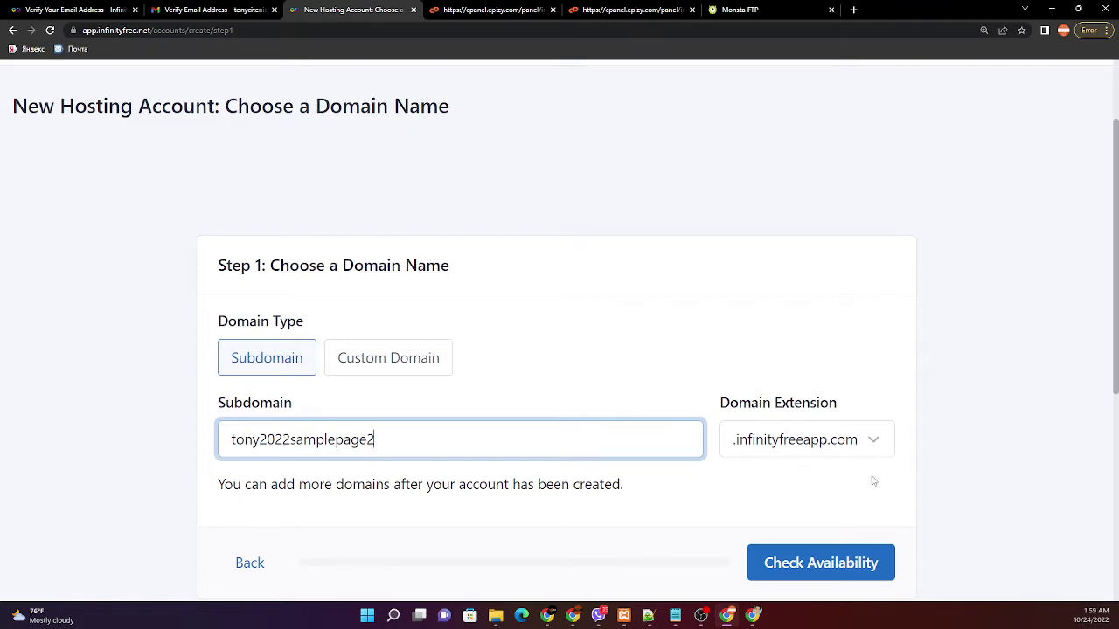
pyautogui.scroll(-2, 942, 521)
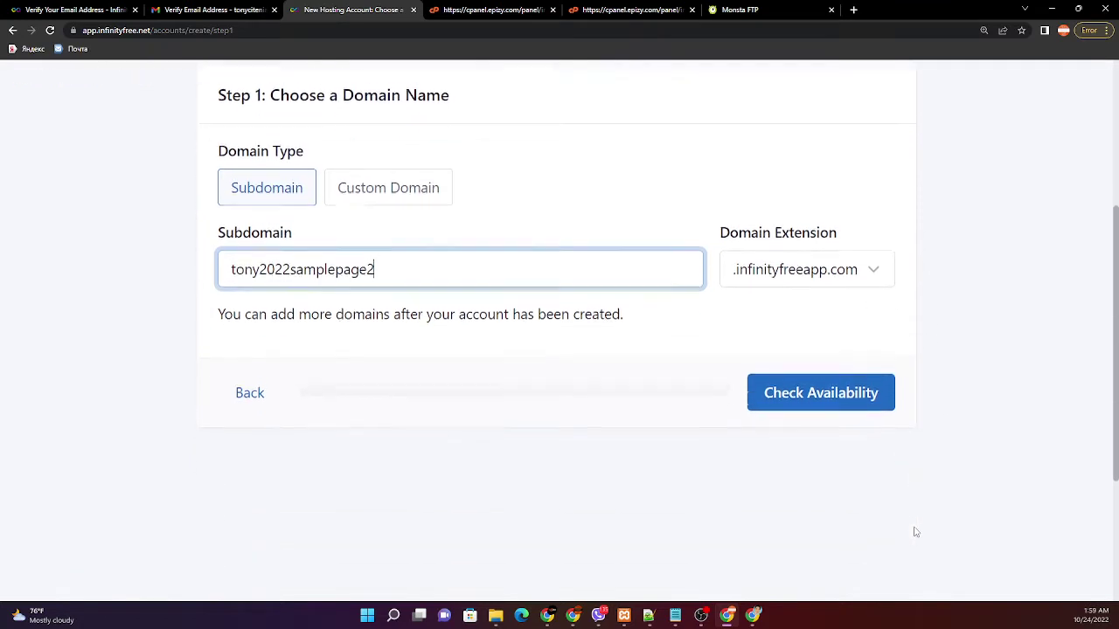
# Step: Confirm that tony2022samplepage2.infinityfreeapp.com is available
pyautogui.click(835, 386)
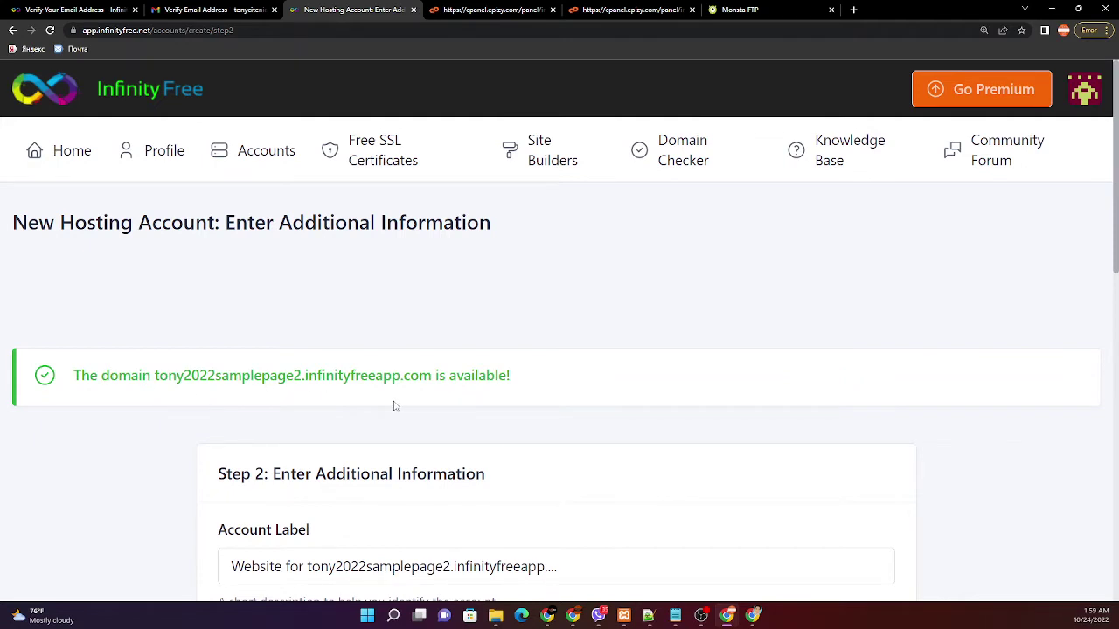
pyautogui.scroll(-2, 481, 402)
pyautogui.scroll(-1, 483, 401)
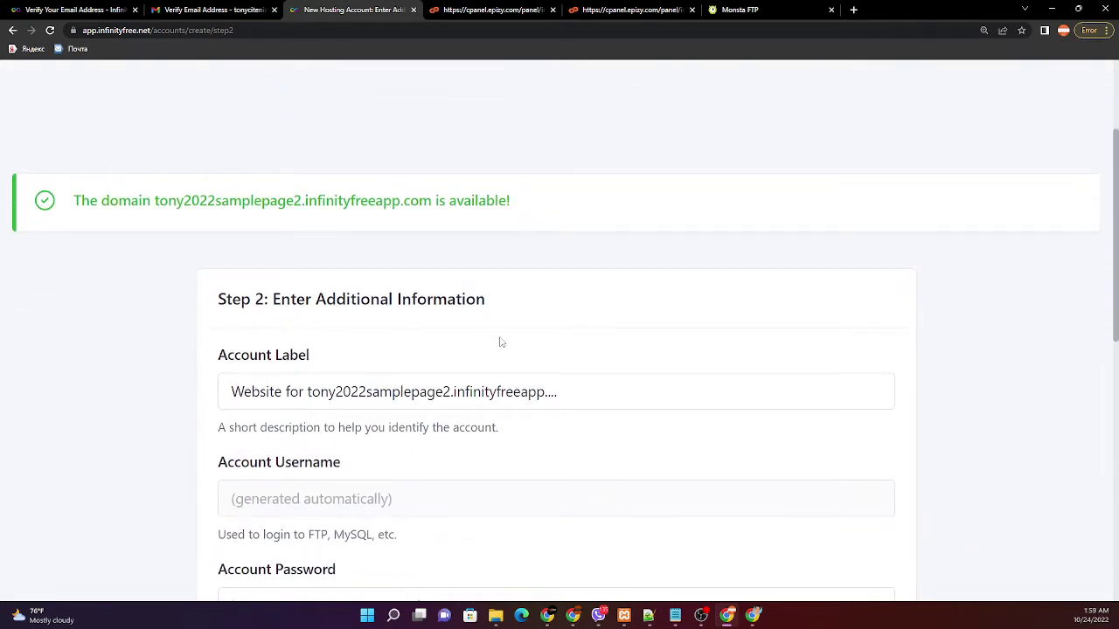
pyautogui.scroll(-1, 506, 349)
# Step: Trim the account label down to tony2022samplepage2
pyautogui.click(241, 333)
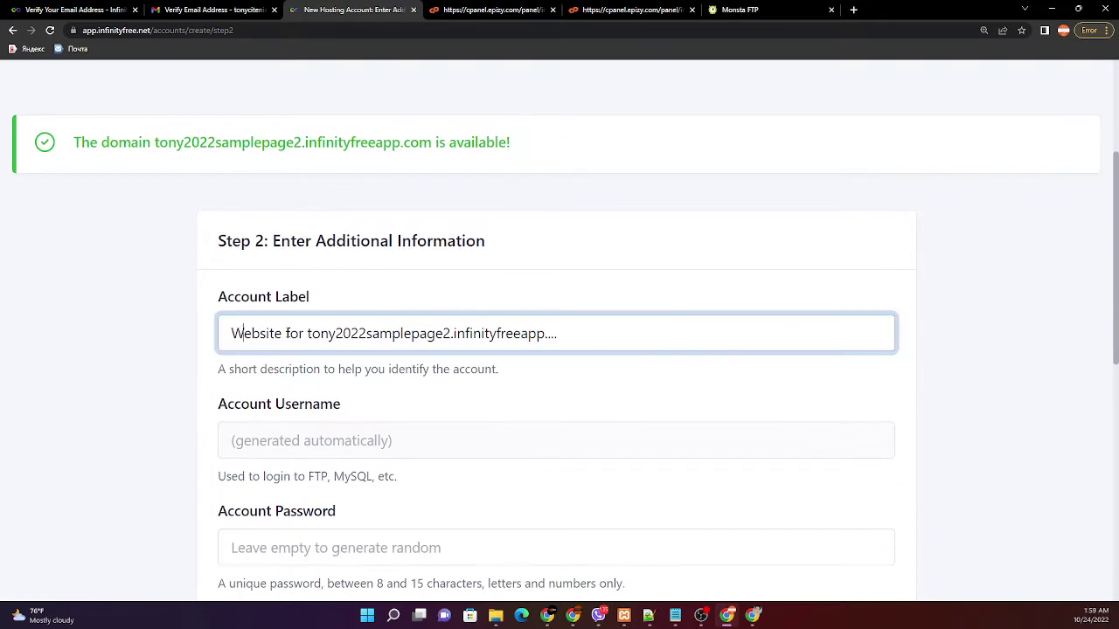
pyautogui.moveTo(305, 333); pyautogui.dragTo(231, 333)
pyautogui.press('BackSpace')
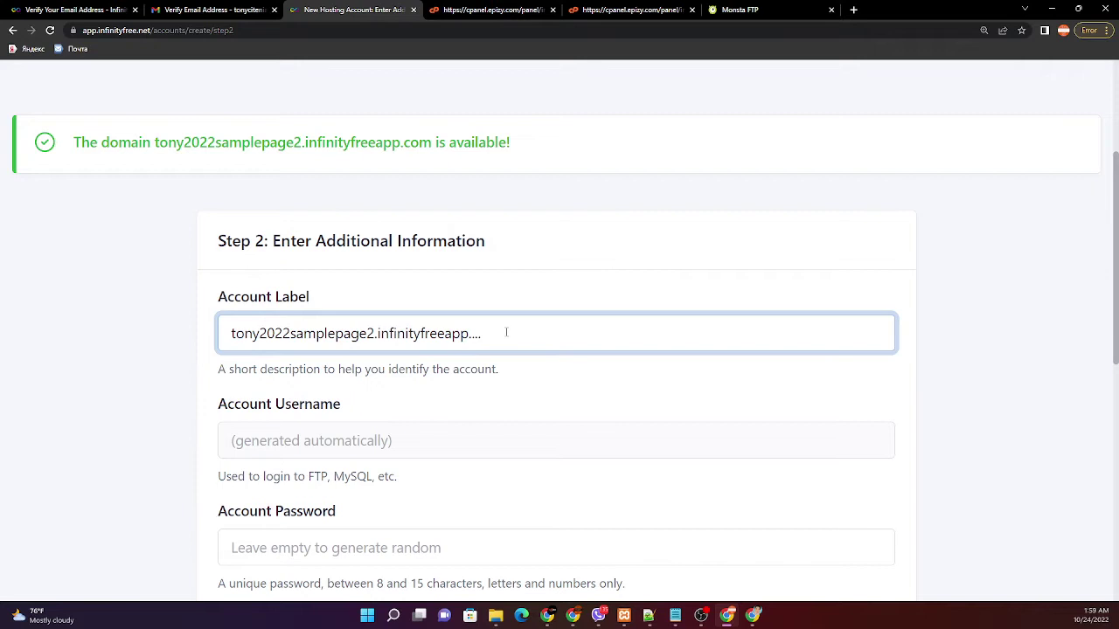
pyautogui.moveTo(506, 332); pyautogui.dragTo(374, 333)
pyautogui.press('BackSpace')
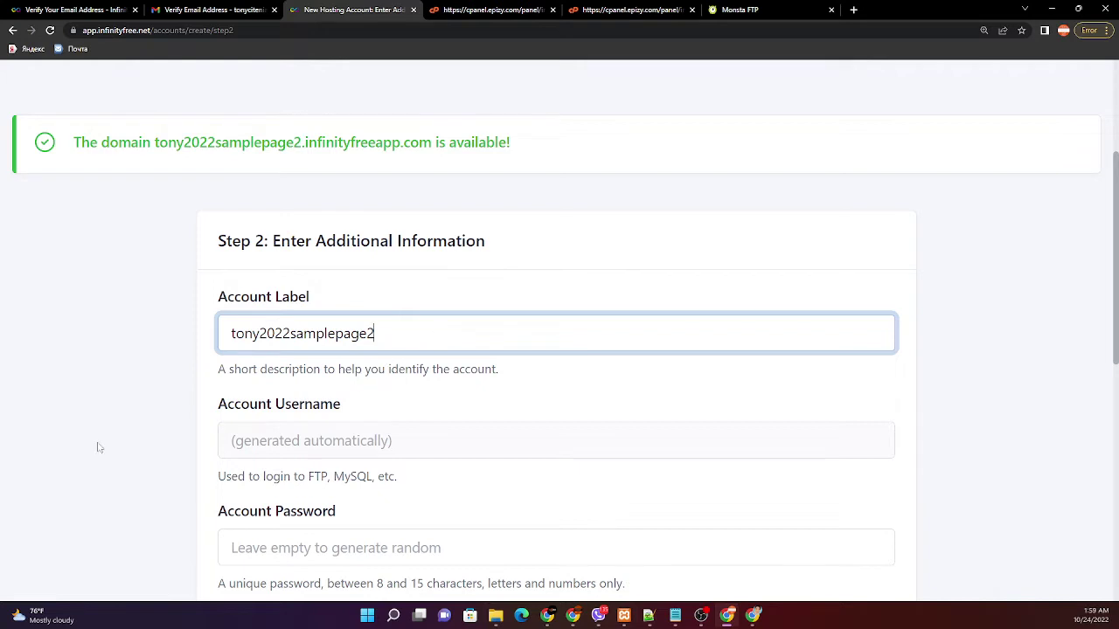
pyautogui.click(286, 444)
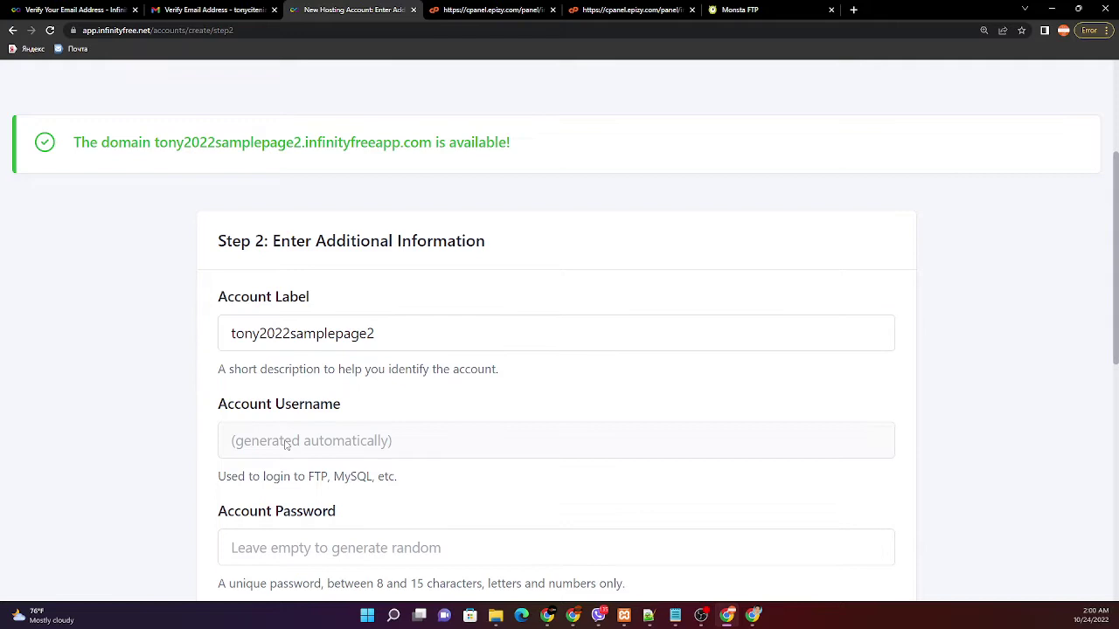
pyautogui.scroll(-1, 430, 471)
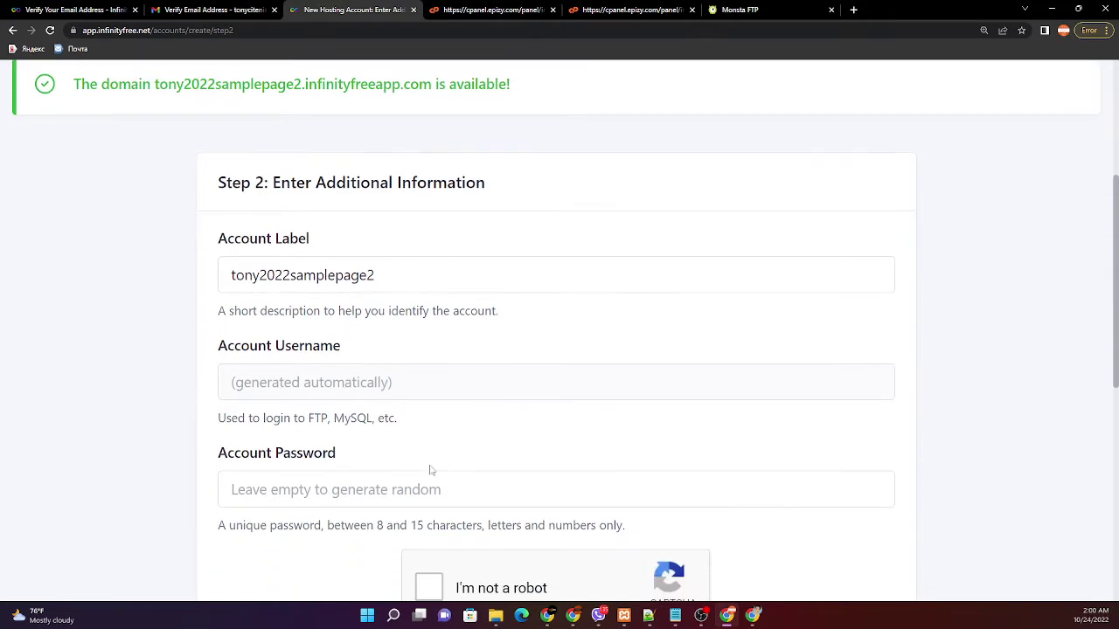
pyautogui.scroll(-1, 301, 481)
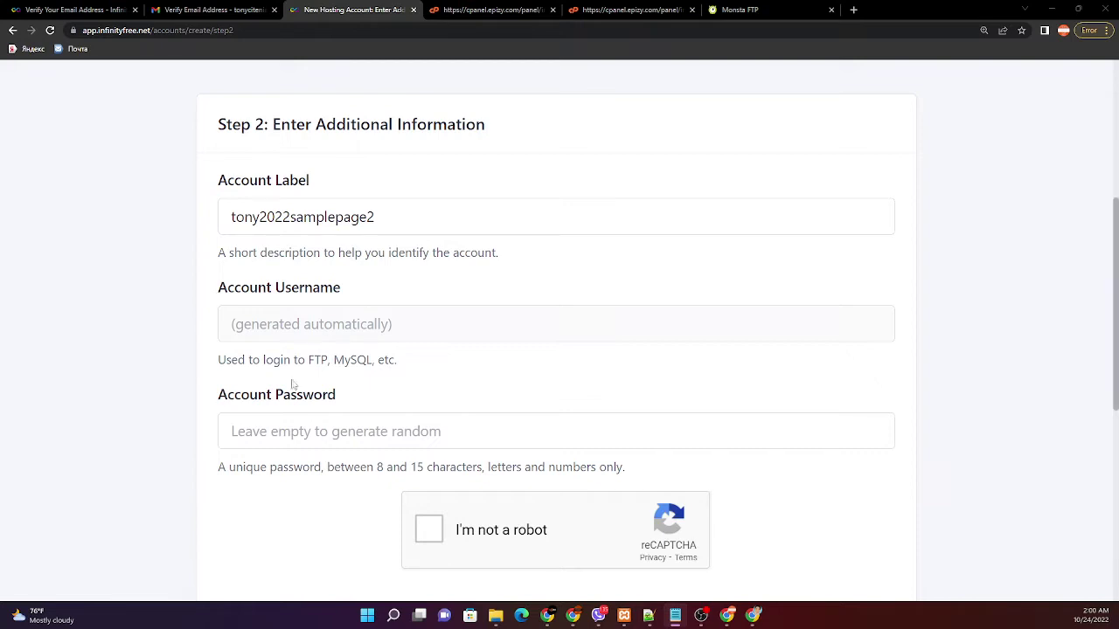
# Step: Fill the account password with the browser's saved suggestion
pyautogui.click(275, 441)
pyautogui.click(278, 459)
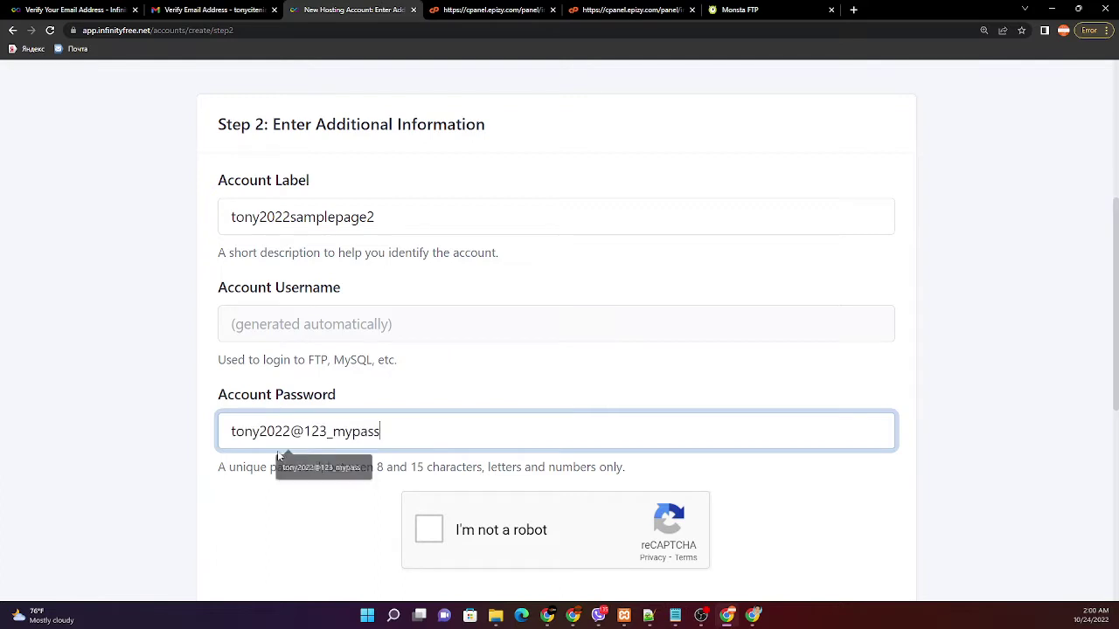
pyautogui.click(242, 514)
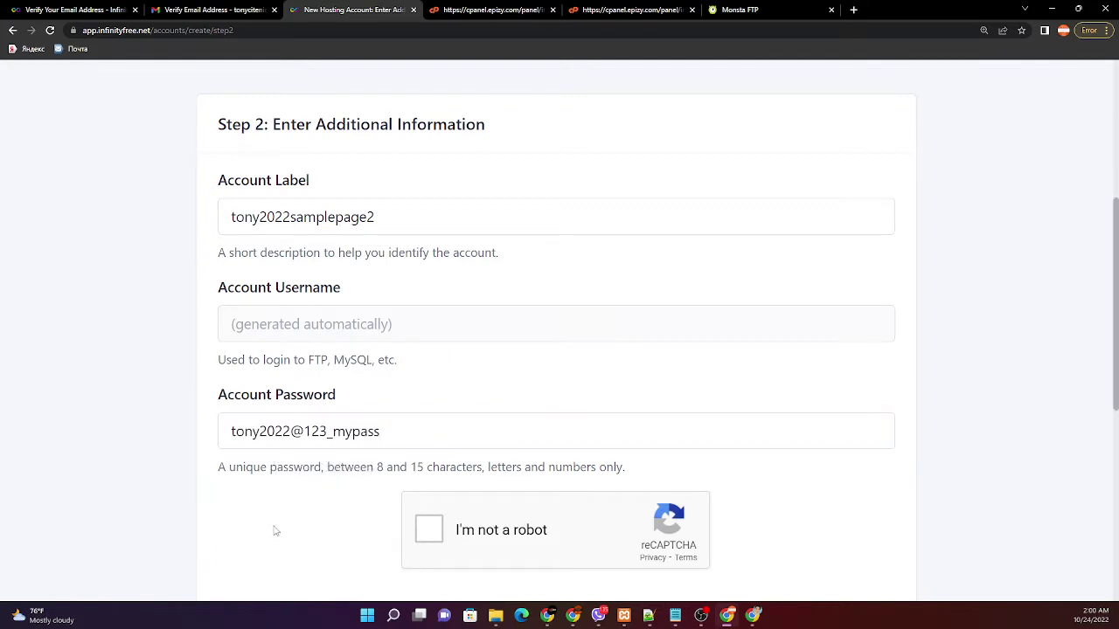
pyautogui.scroll(1, 329, 366)
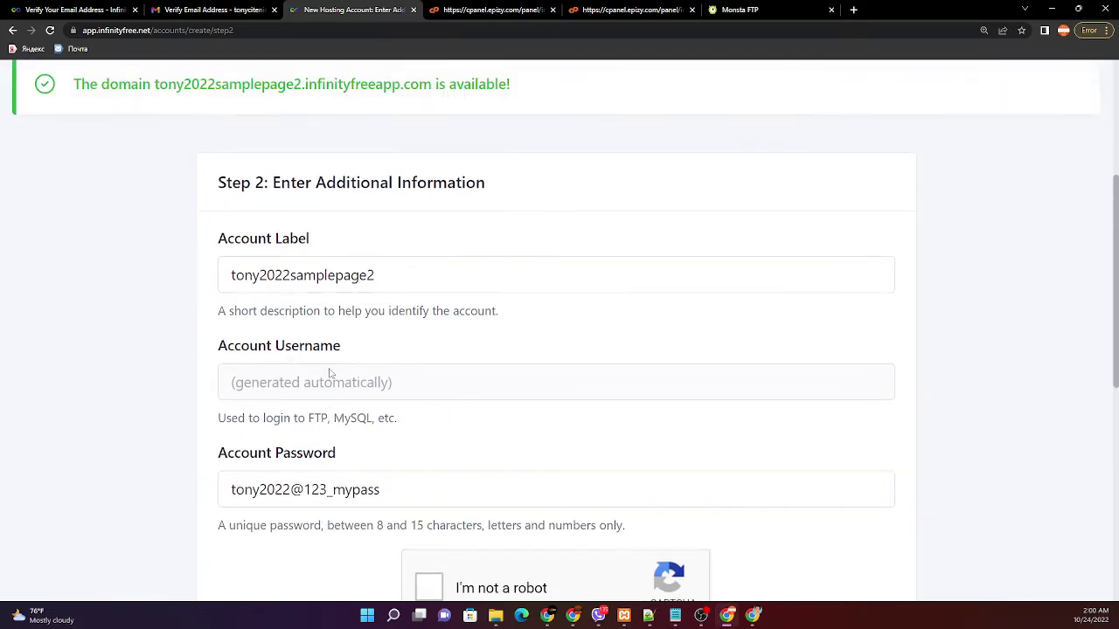
pyautogui.scroll(-1, 330, 366)
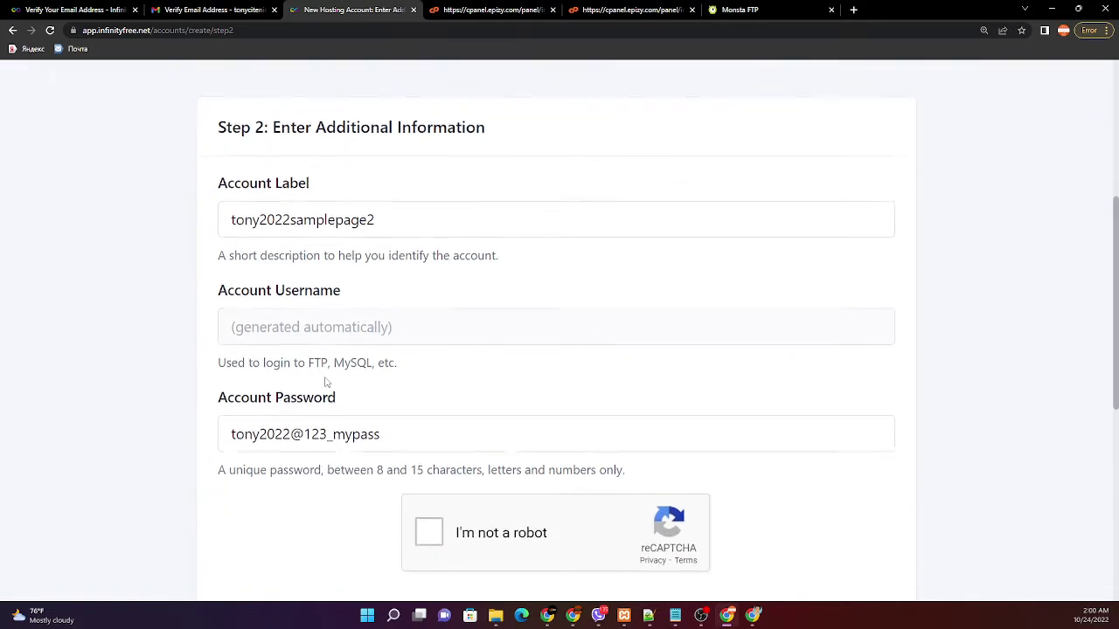
# Step: Pass the reCAPTCHA check and submit the new hosting account
pyautogui.click(429, 541)
pyautogui.scroll(-1, 283, 375)
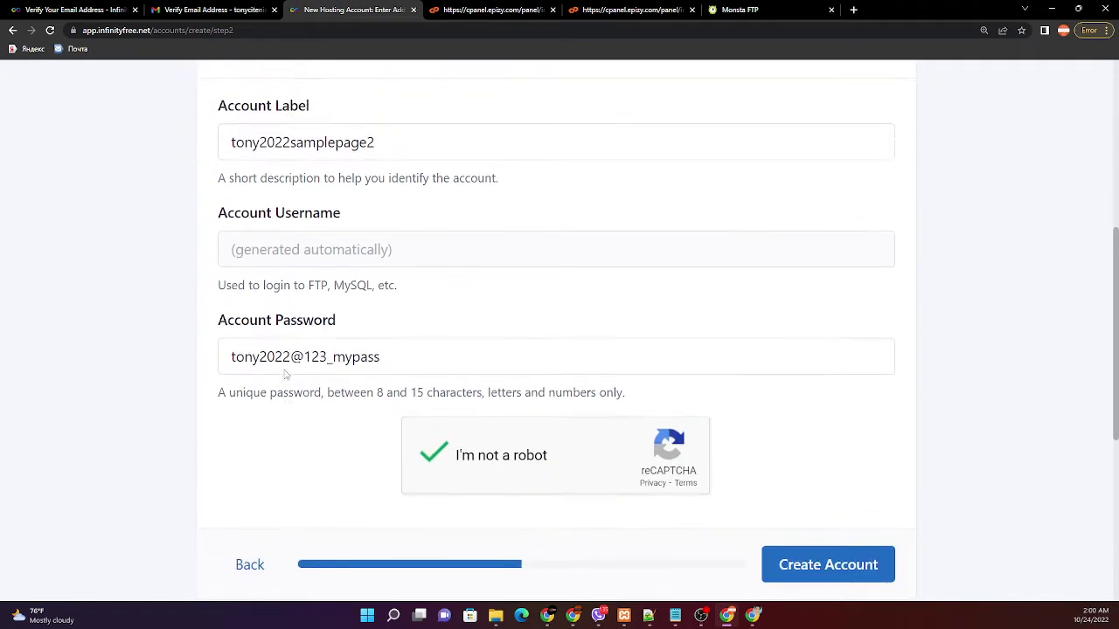
pyautogui.scroll(1, 285, 374)
pyautogui.scroll(2, 271, 347)
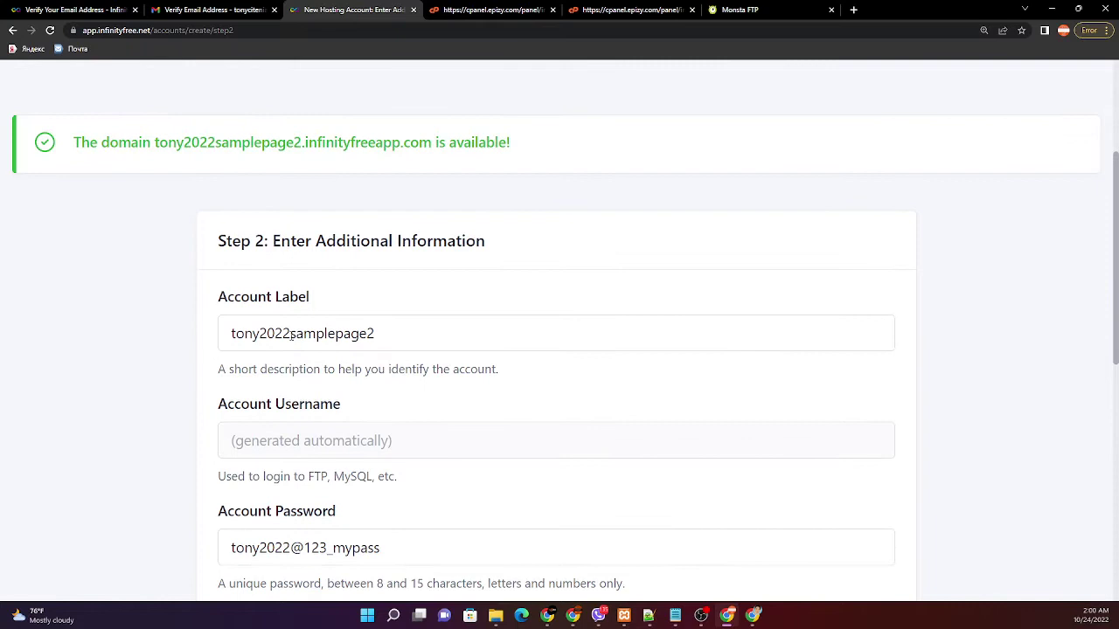
pyautogui.scroll(-4, 291, 336)
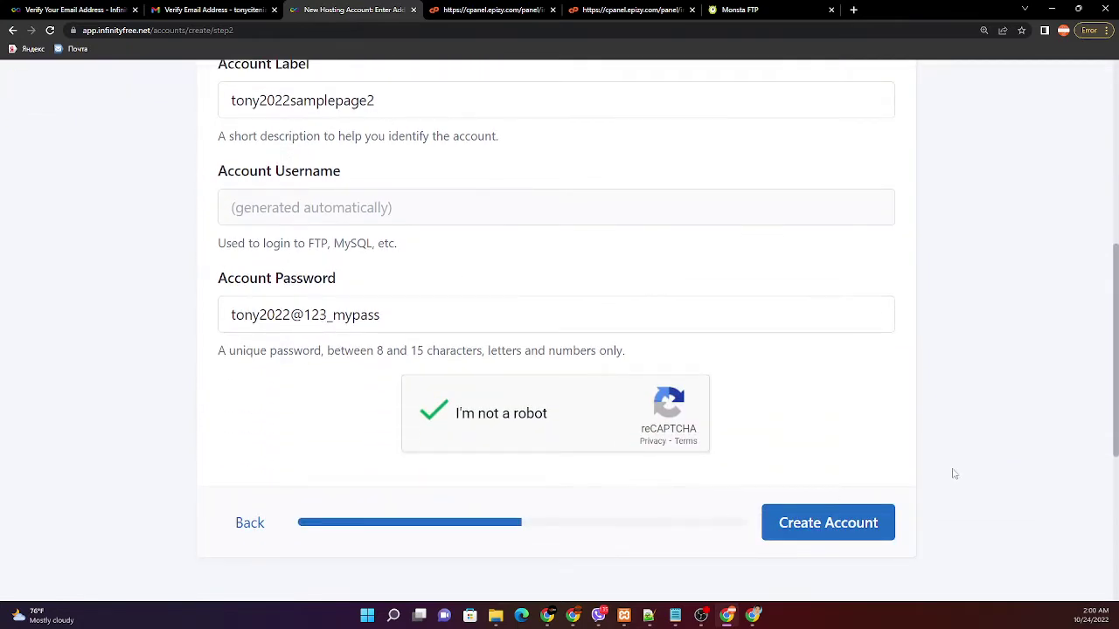
pyautogui.click(830, 531)
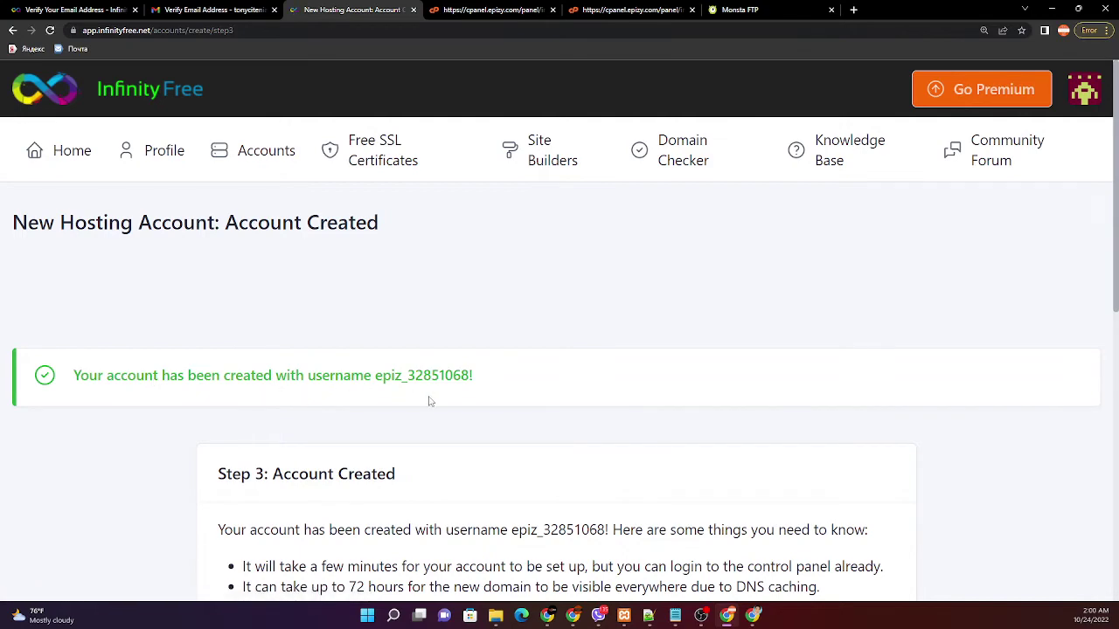
# Step: Open the tony2022samplepage2 control panel in a new browser tab
pyautogui.scroll(-2, 433, 443)
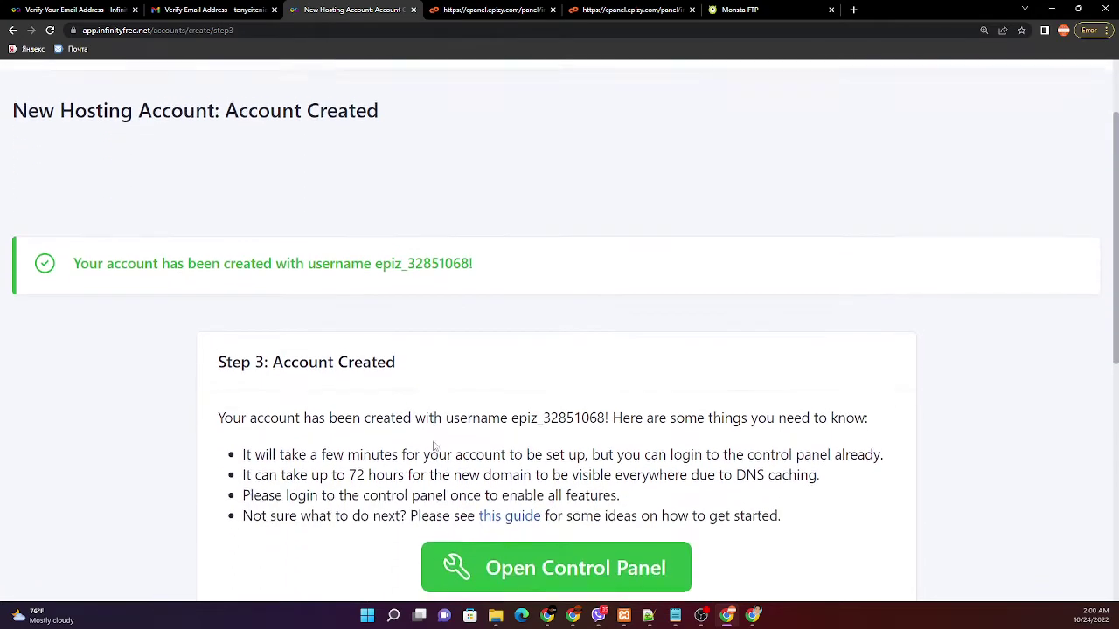
pyautogui.scroll(-2, 288, 459)
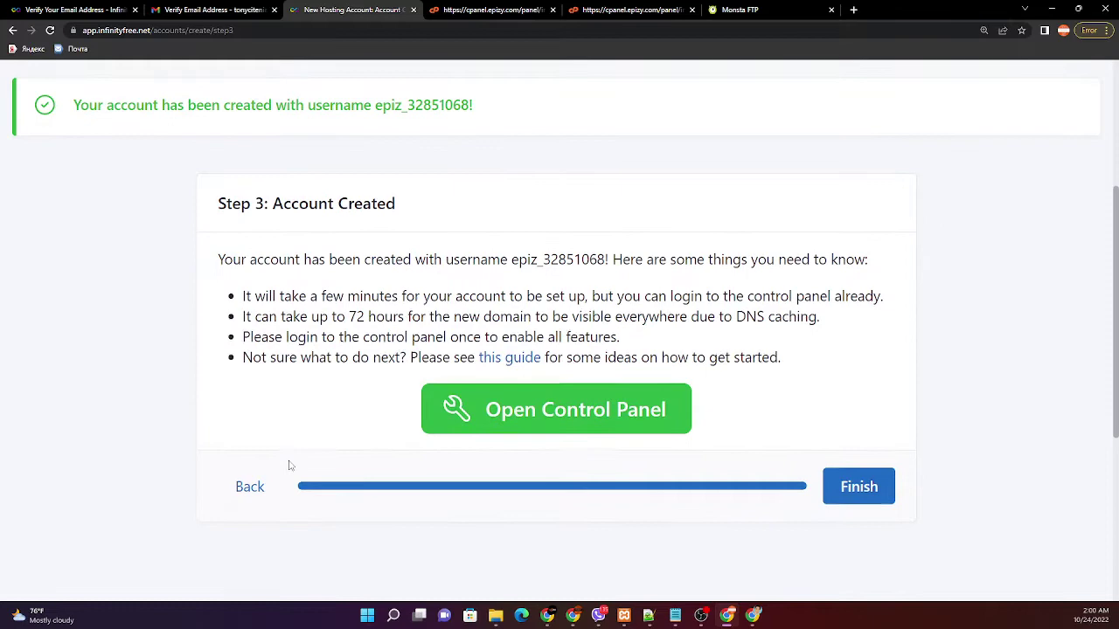
pyautogui.scroll(2, 290, 466)
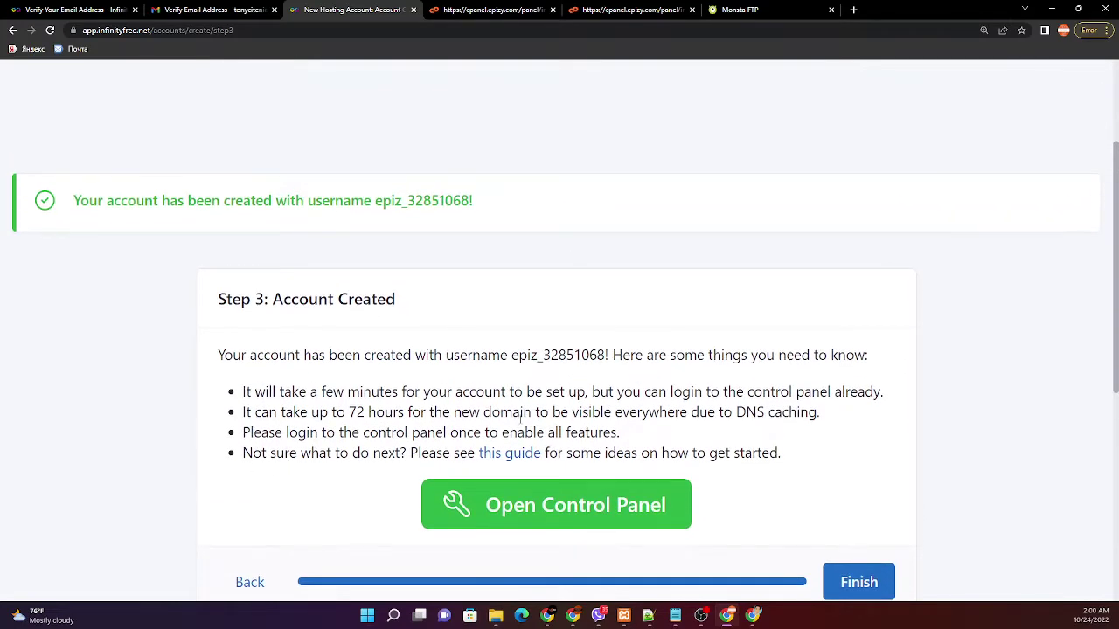
pyautogui.scroll(-1, 520, 417)
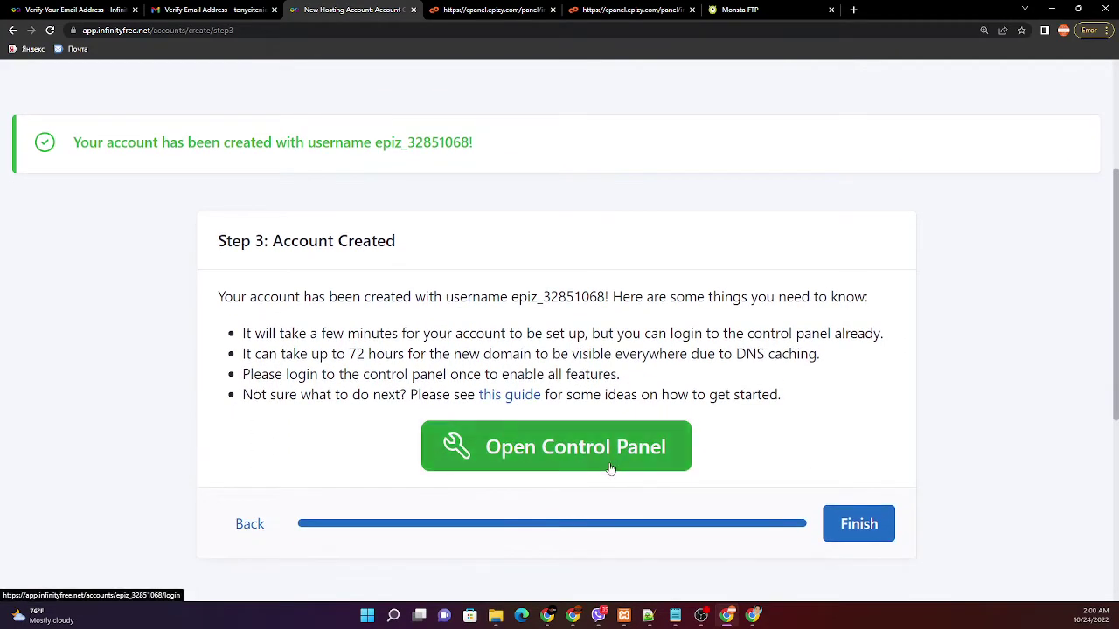
pyautogui.rightClick(557, 449)
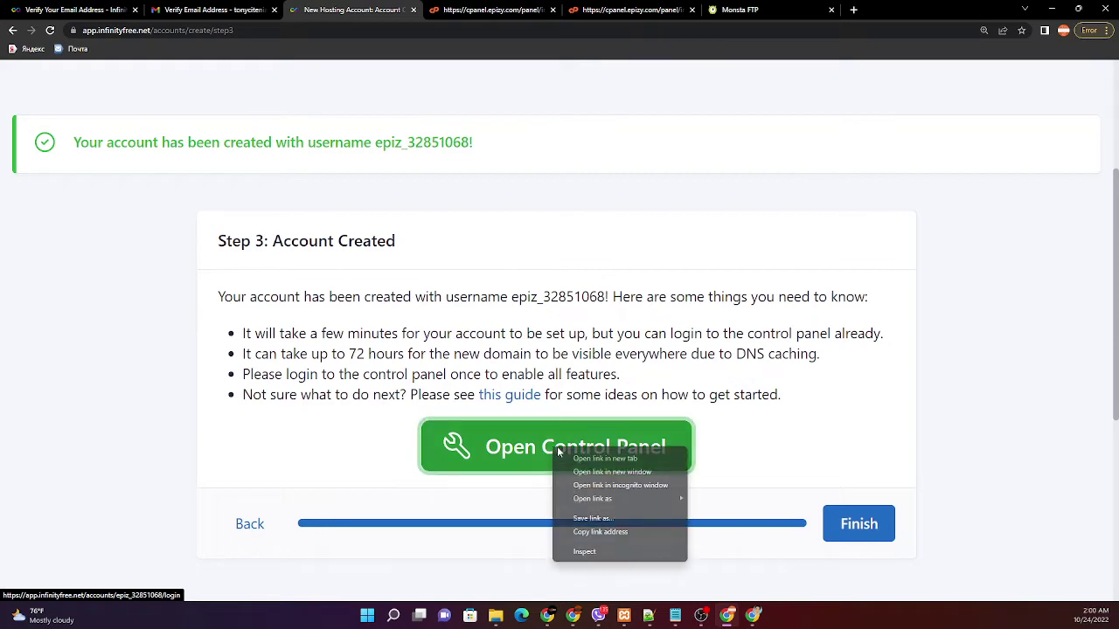
pyautogui.click(605, 458)
pyautogui.click(869, 9)
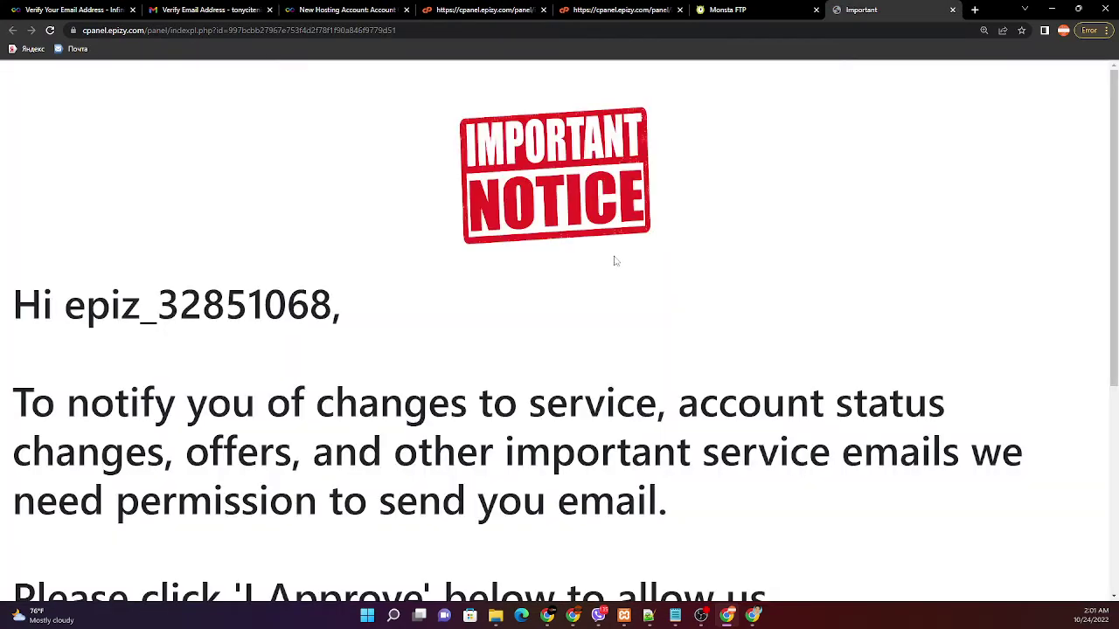
# Step: Approve service emails on the Important Notice so the control panel dashboard loads
pyautogui.scroll(-5, 444, 334)
pyautogui.hotkey('ctrl', '-')
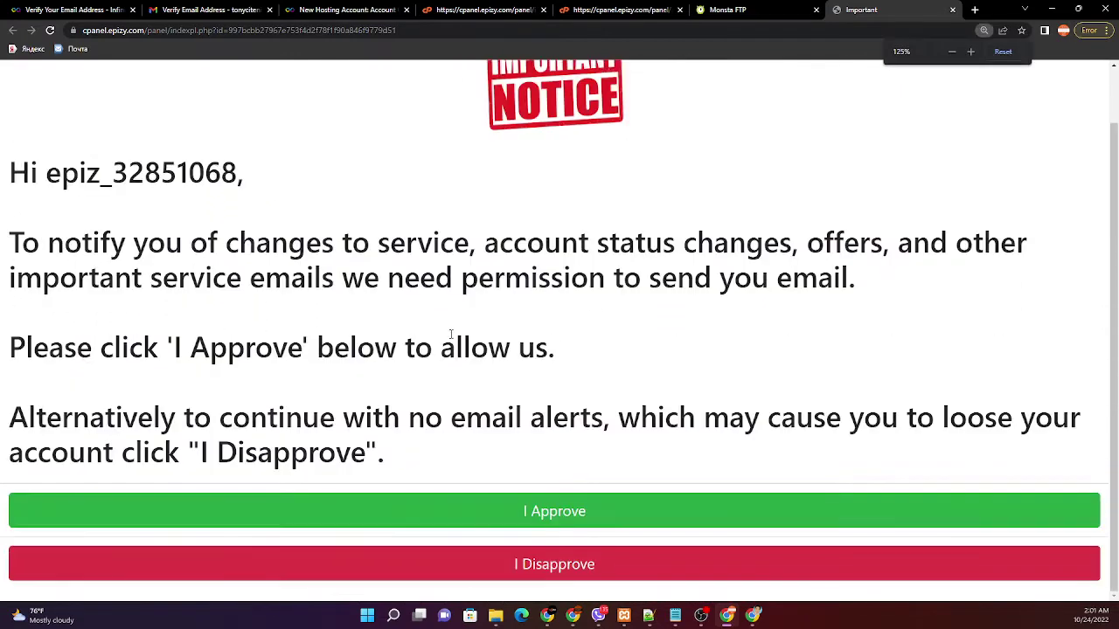
pyautogui.moveTo(239, 175); pyautogui.dragTo(50, 166)
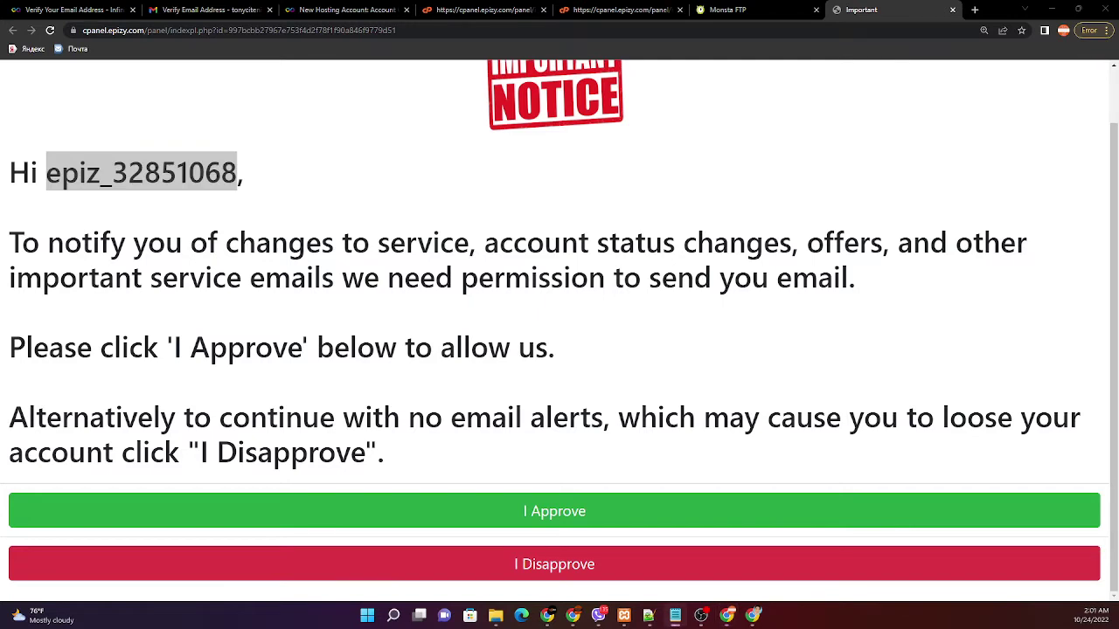
pyautogui.click(559, 512)
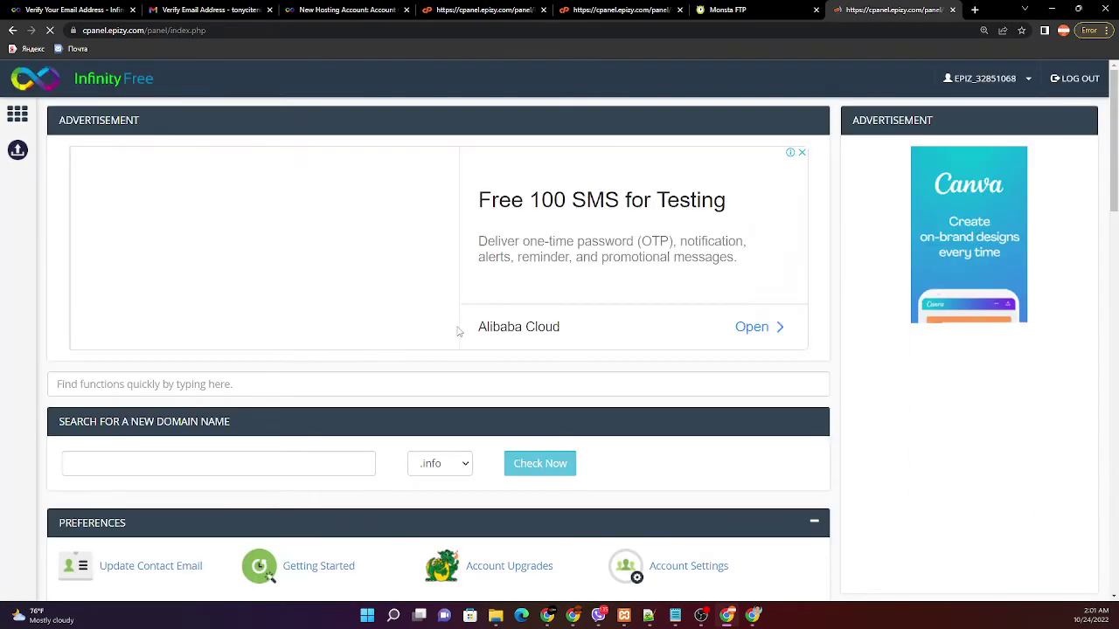
pyautogui.scroll(-2, 460, 346)
pyautogui.scroll(2, 461, 346)
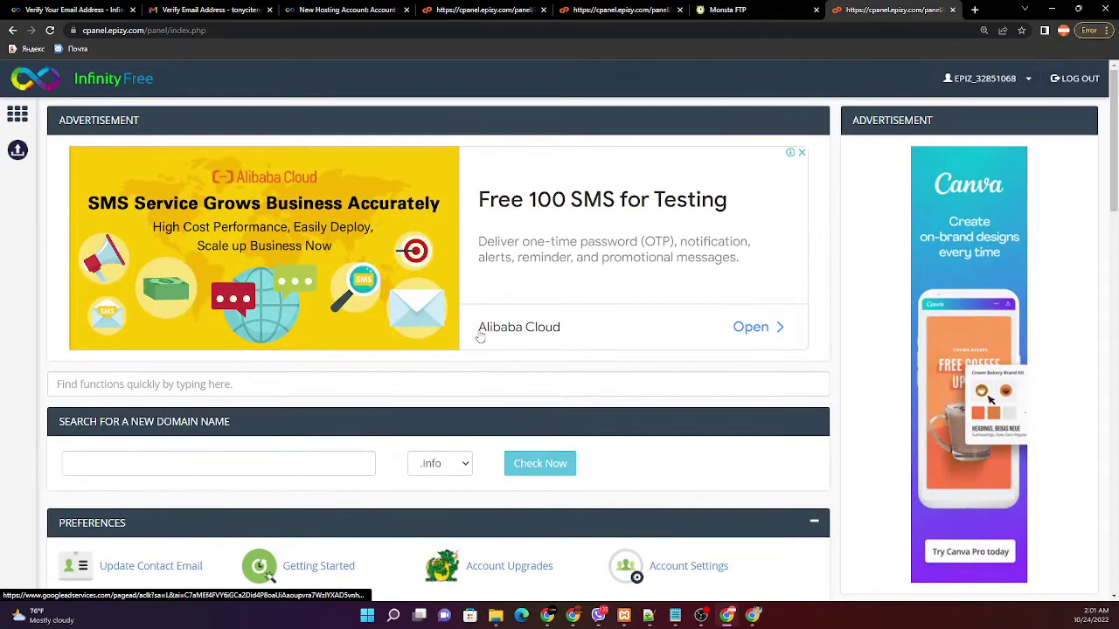
pyautogui.hotkey('ctrl', '+')
pyautogui.hotkey('ctrl', '+')
pyautogui.hotkey('ctrl', '+')
pyautogui.hotkey('ctrl', '+')
pyautogui.hotkey('ctrl', '+')
pyautogui.hotkey('ctrl', '+')
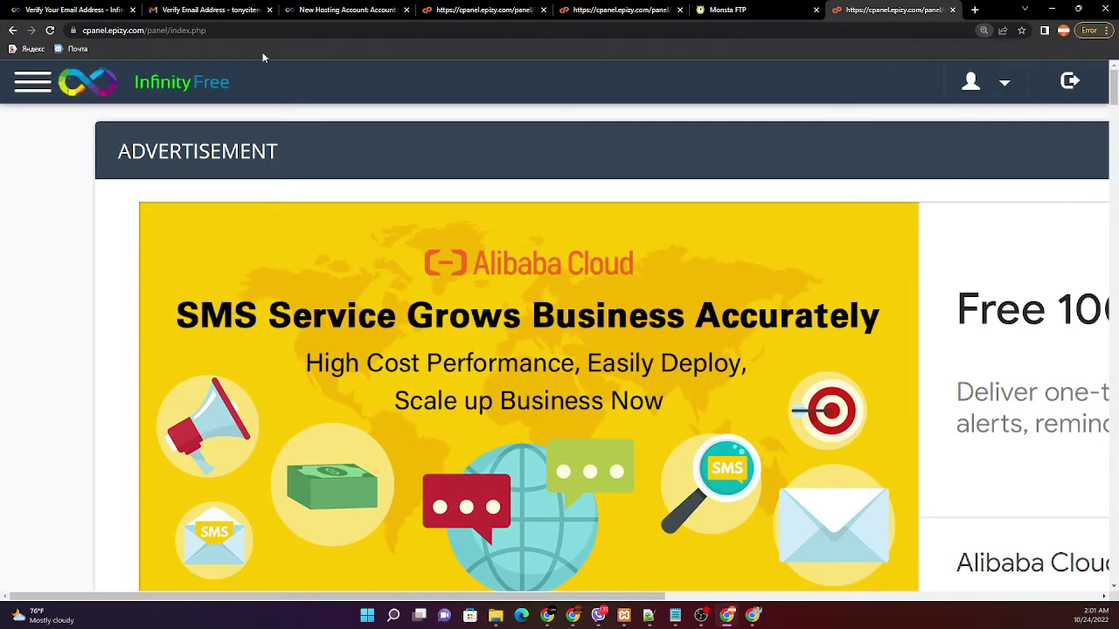
pyautogui.hotkey('ctrl', '-')
pyautogui.hotkey('ctrl', '-')
pyautogui.hotkey('ctrl', '-')
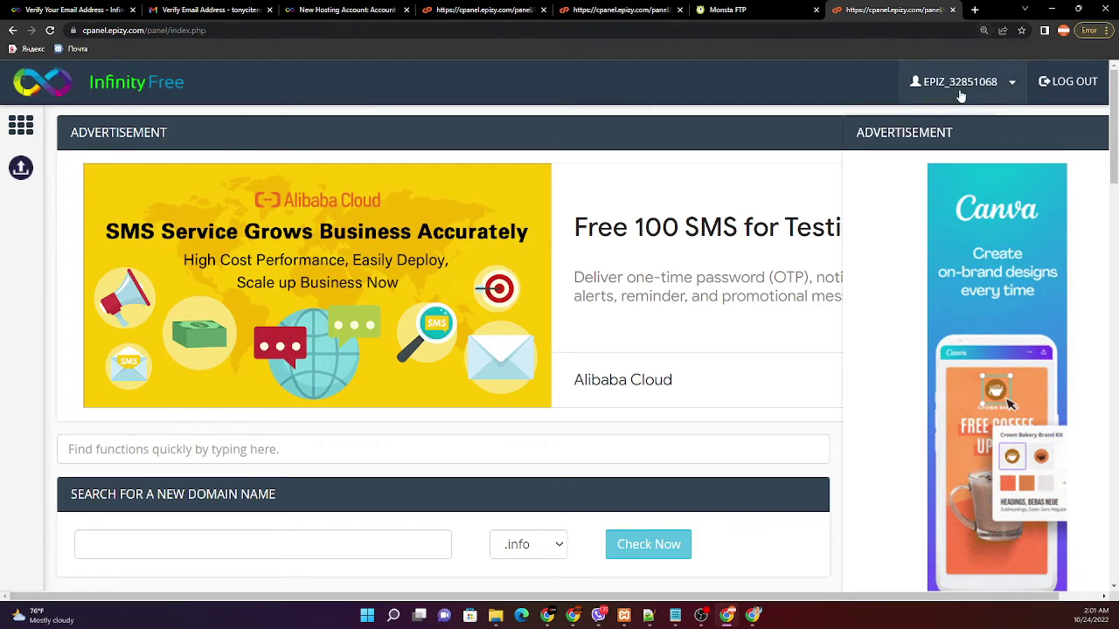
# Step: Look over the account options list, then return to the Account Created page
pyautogui.click(1001, 85)
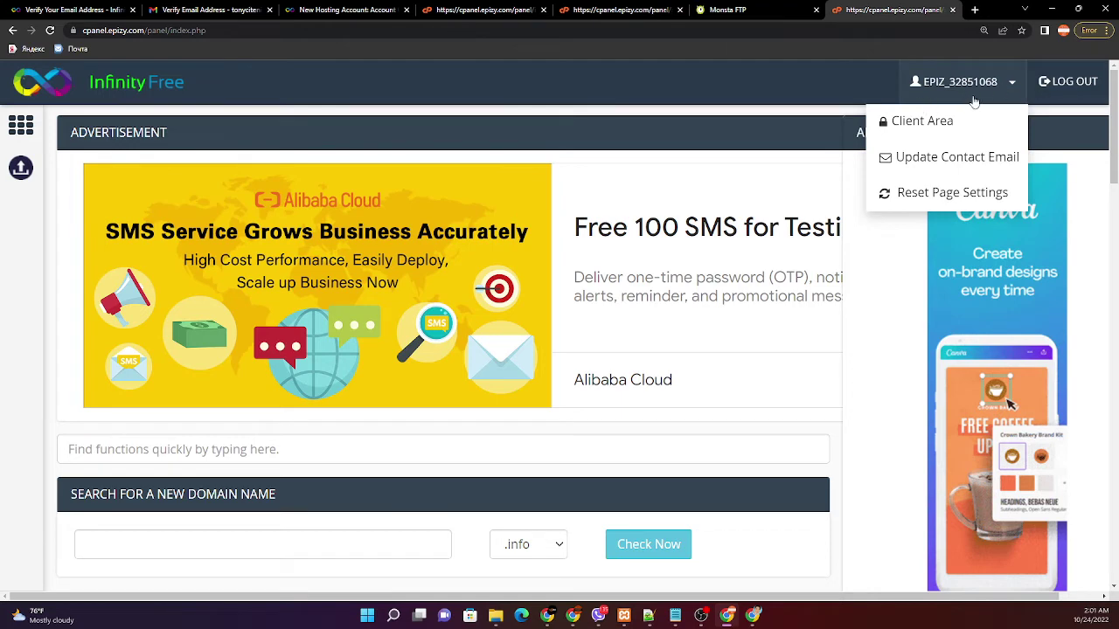
pyautogui.click(312, 100)
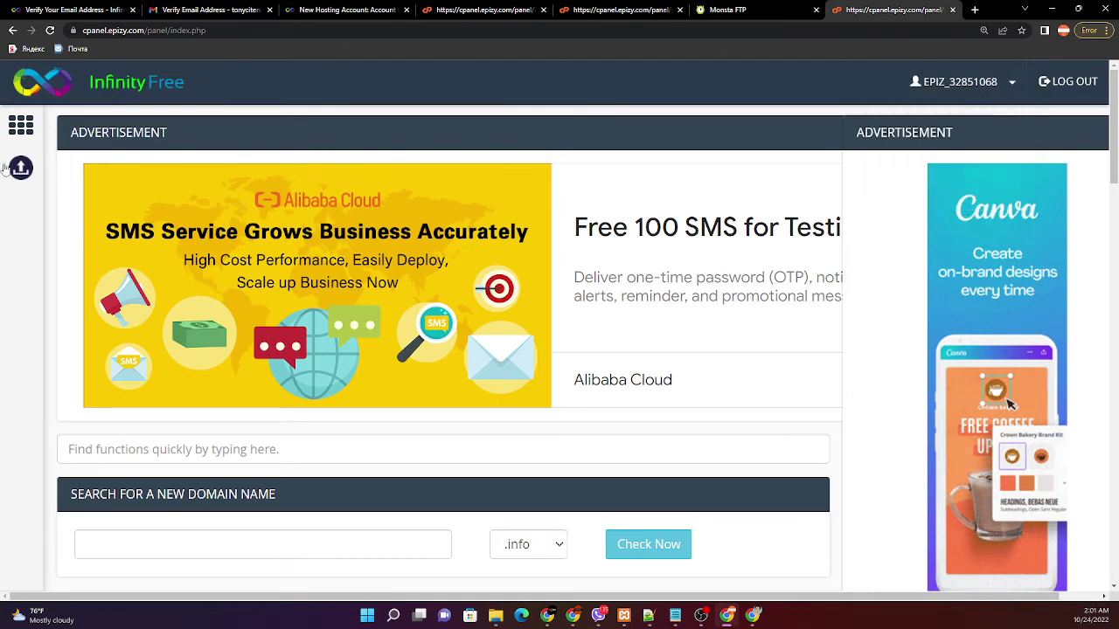
pyautogui.scroll(-6, 747, 352)
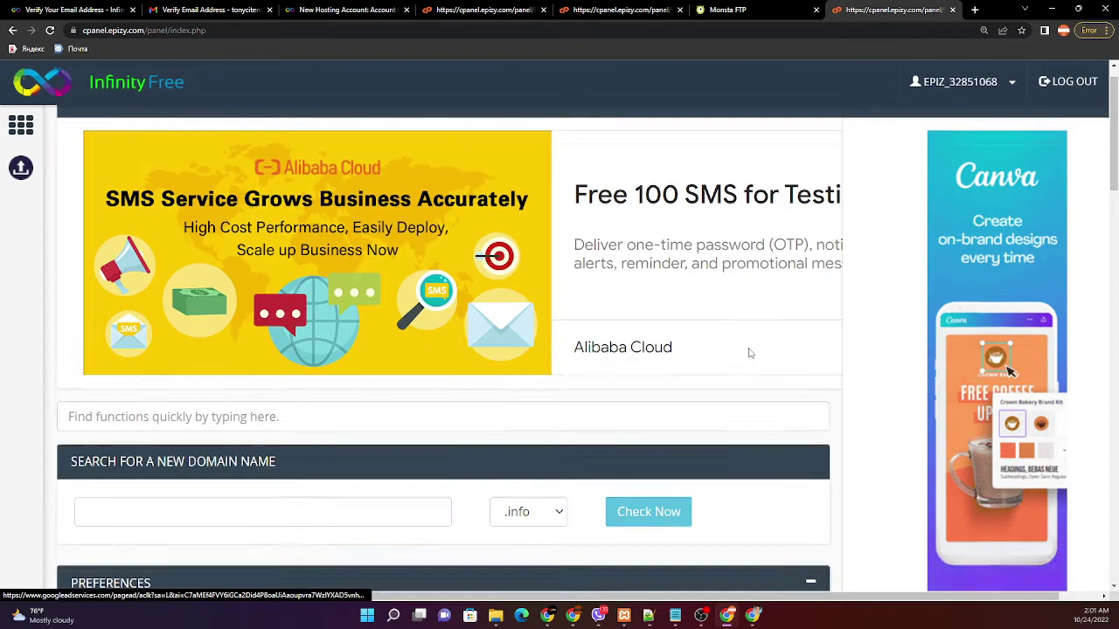
pyautogui.scroll(6, 757, 358)
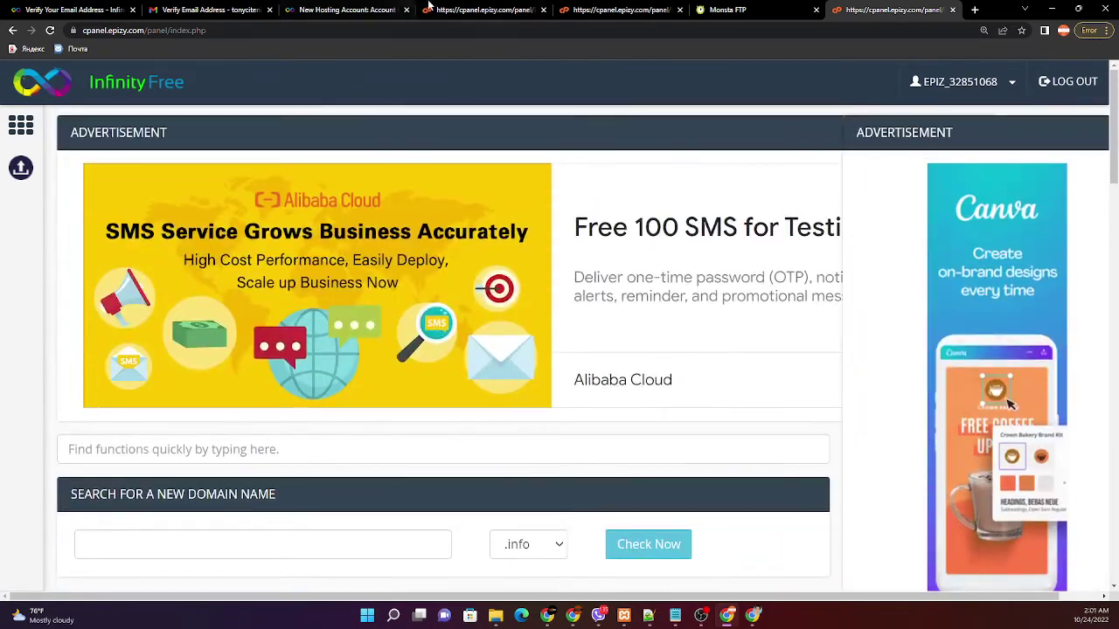
pyautogui.click(328, 10)
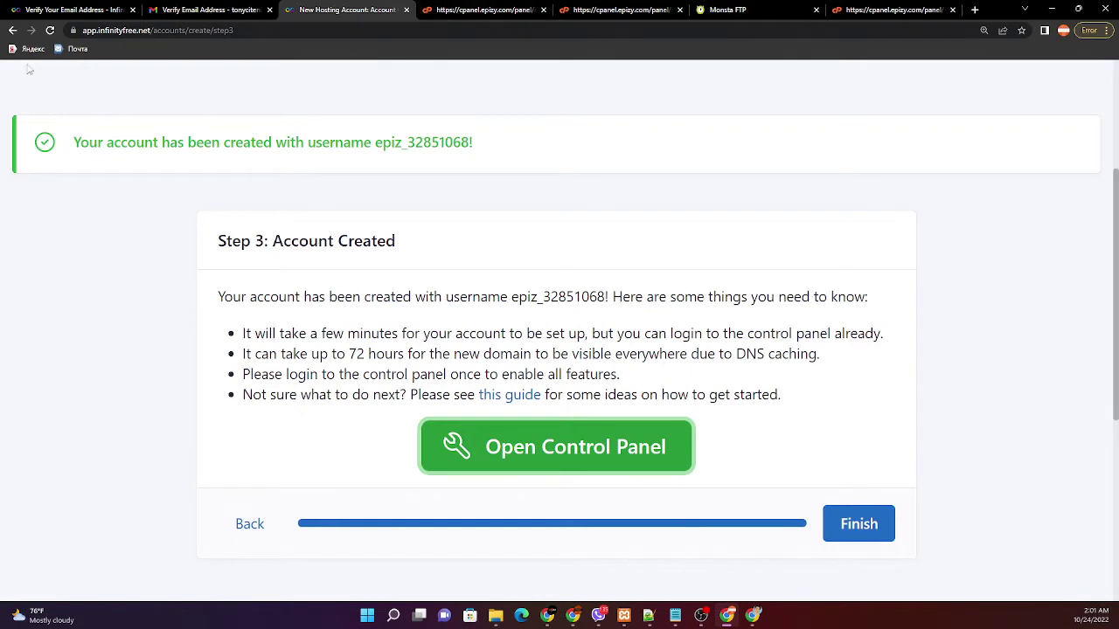
# Step: Go to Hosting Accounts, listing tony2022samplepage1 and tony2022samplepage2 with 2 of 3 active
pyautogui.click(11, 30)
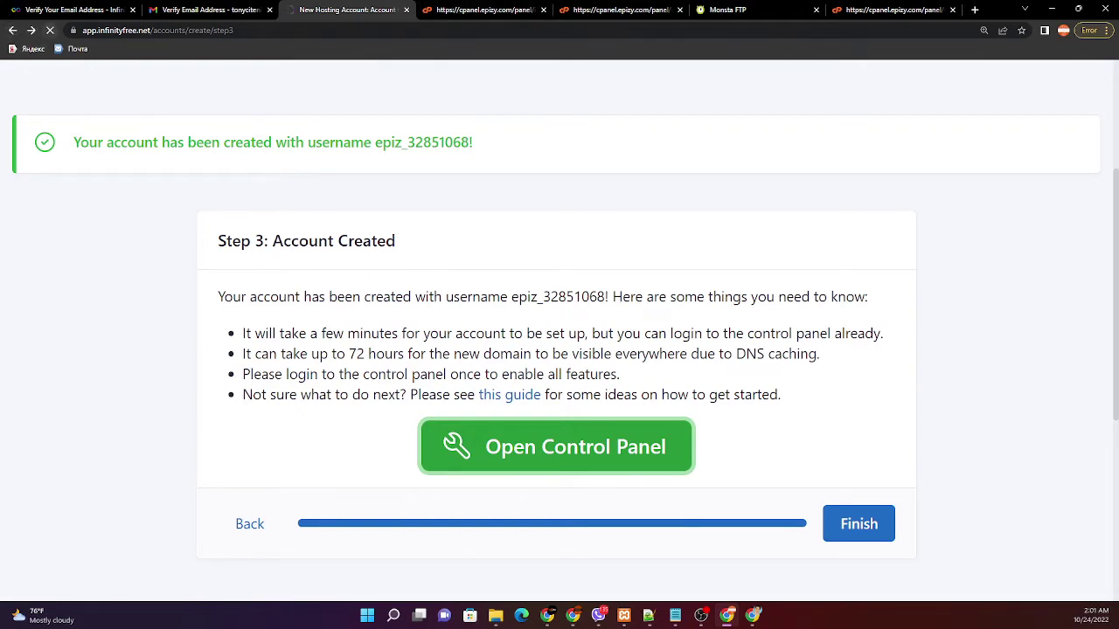
pyautogui.moveTo(236, 30); pyautogui.dragTo(194, 50)
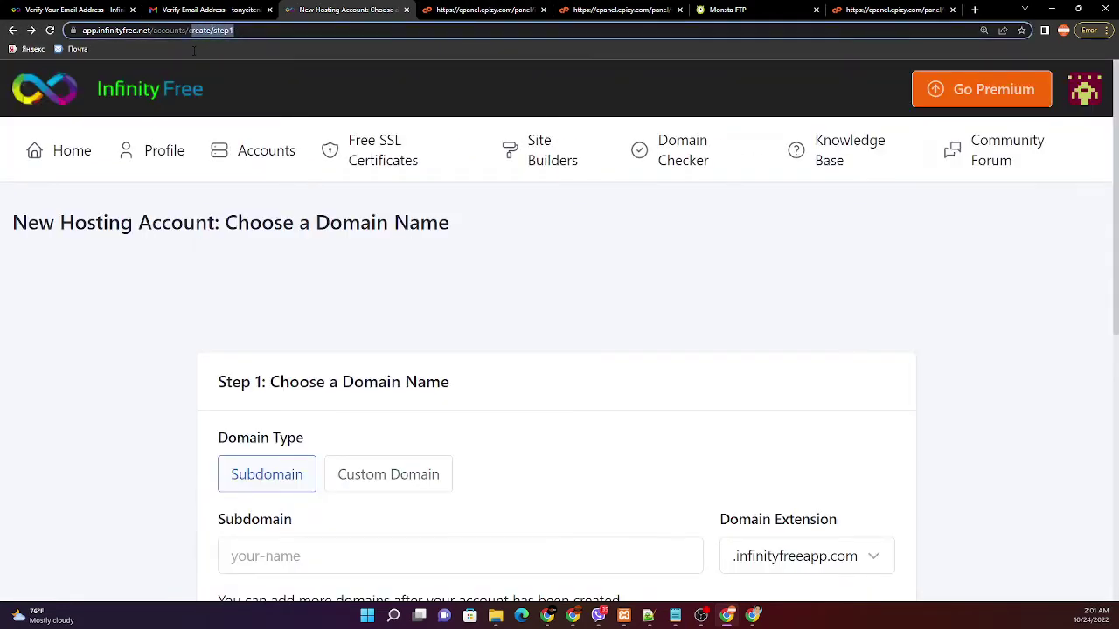
pyautogui.click(250, 150)
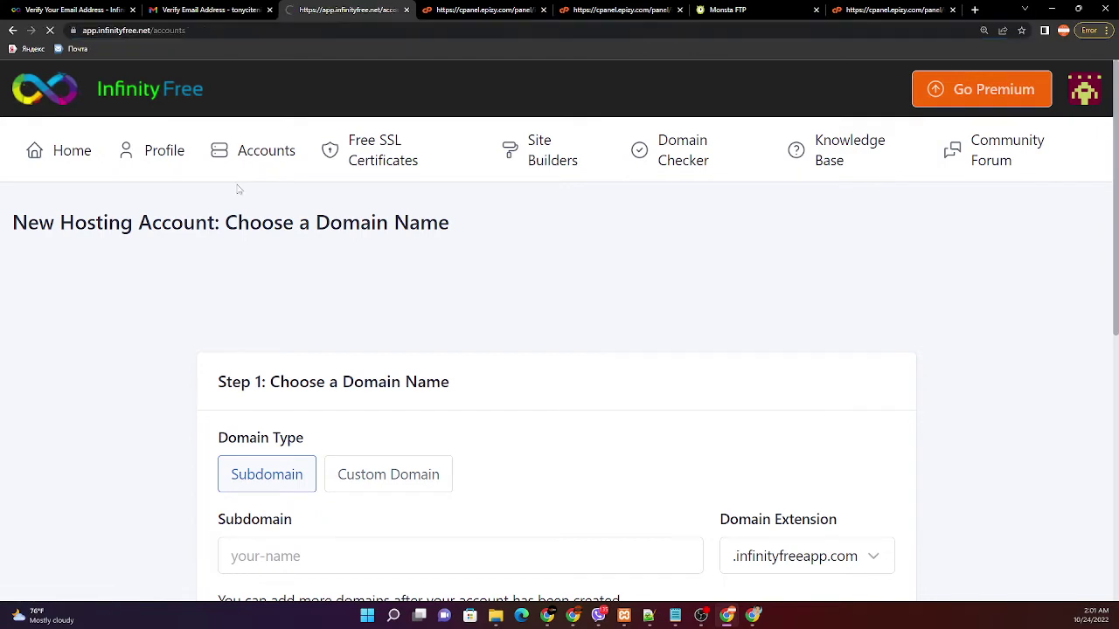
pyautogui.scroll(-3, 207, 405)
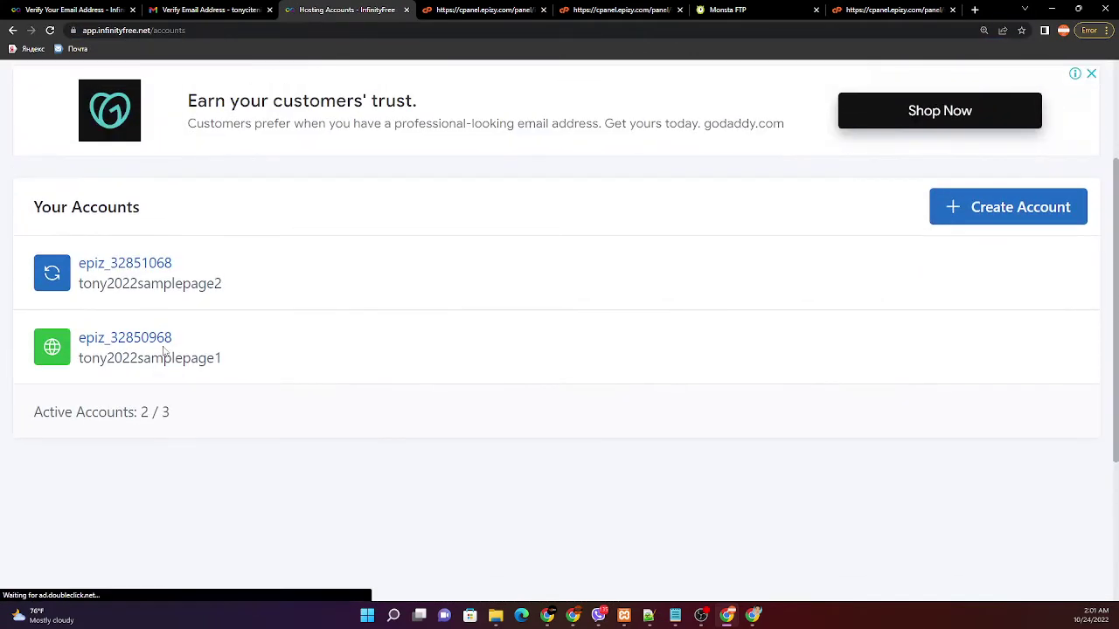
pyautogui.hotkey('ctrl', '+')
pyautogui.hotkey('ctrl', '+')
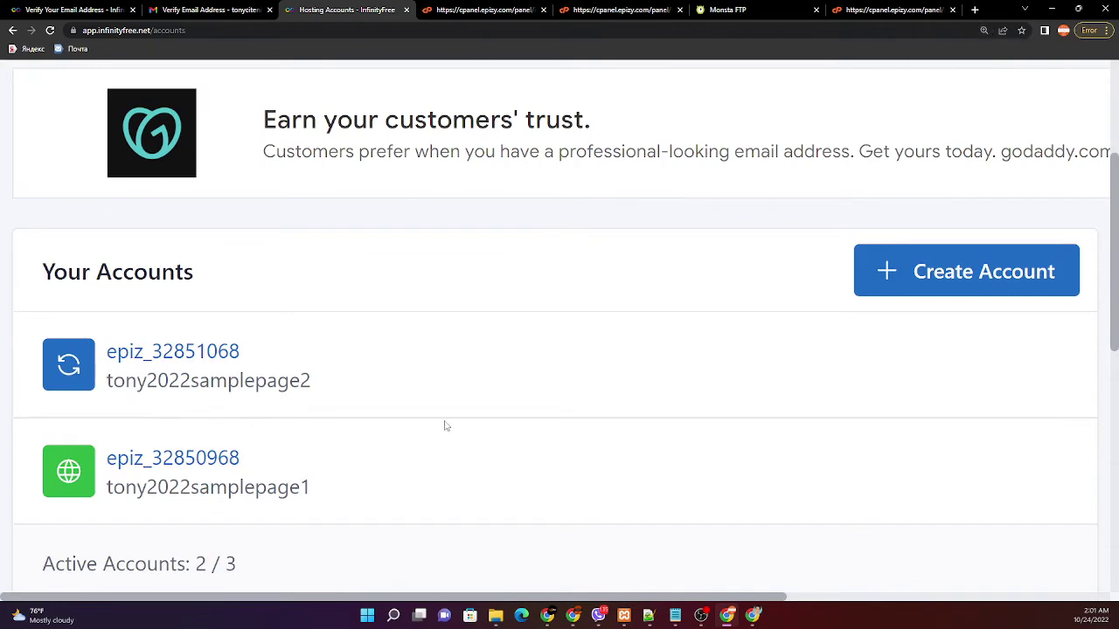
pyautogui.hotkey('ctrl', '-')
pyautogui.hotkey('ctrl', '-')
pyautogui.hotkey('ctrl', '-')
pyautogui.scroll(3, 465, 420)
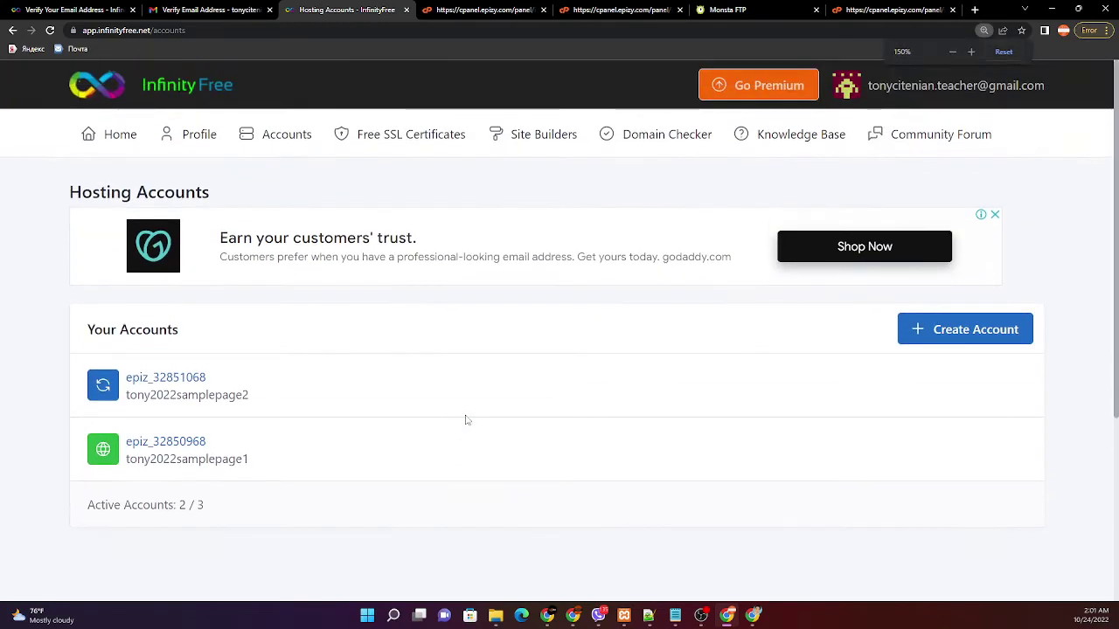
pyautogui.hotkey('ctrl', '+')
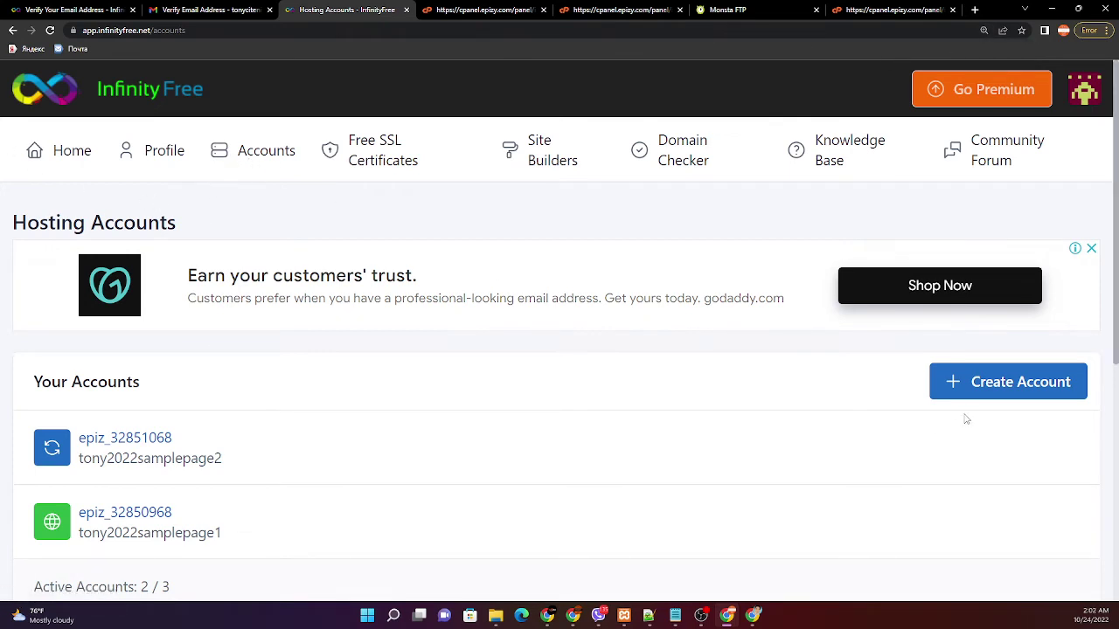
pyautogui.scroll(-1, 965, 420)
pyautogui.scroll(-2, 115, 576)
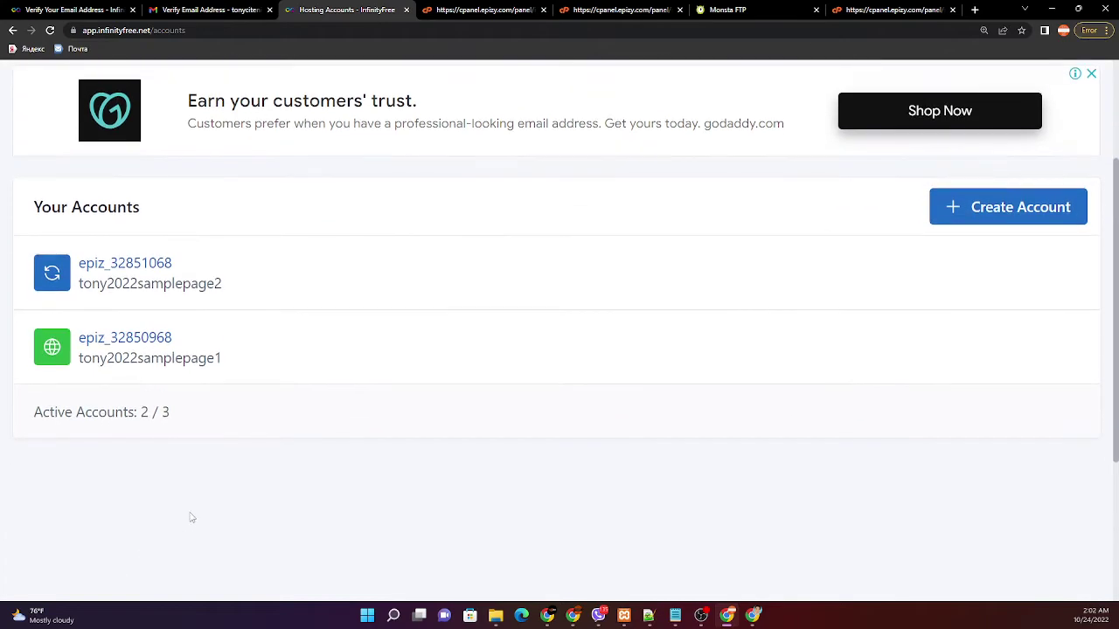
pyautogui.hotkey('ctrl', '+')
pyautogui.hotkey('ctrl', '+')
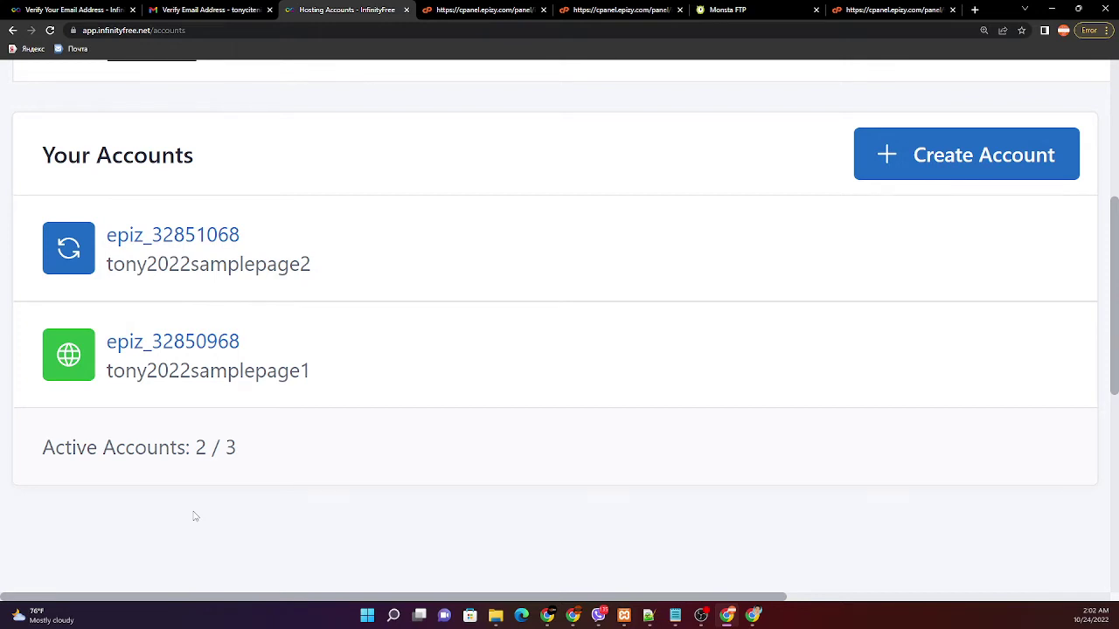
pyautogui.hotkey('ctrl', '-')
pyautogui.hotkey('ctrl', '-')
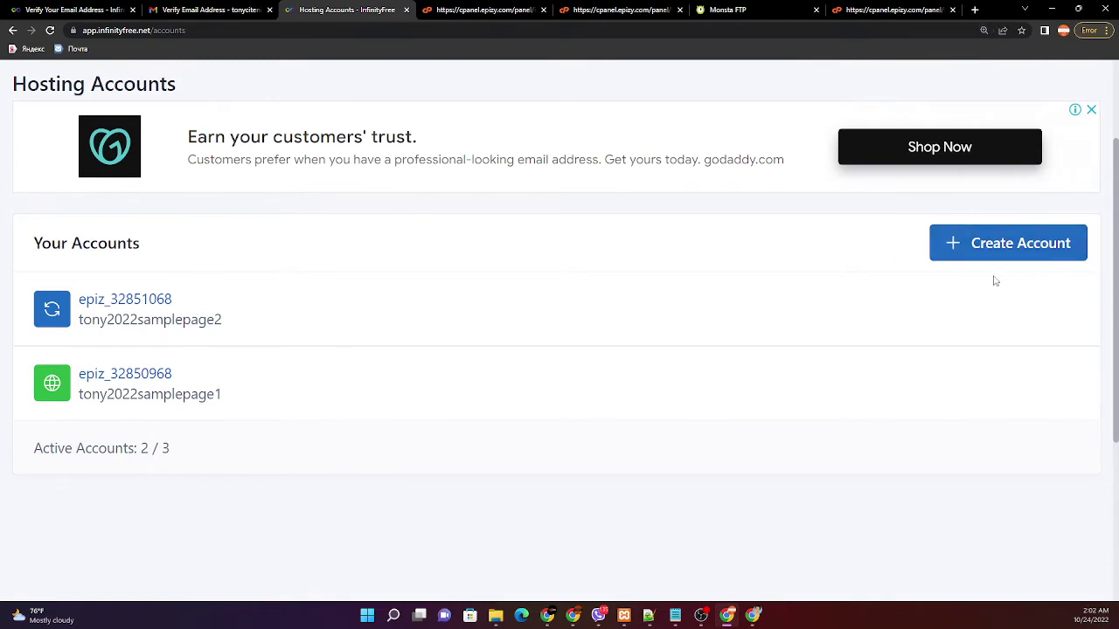
# Step: Start a third account with subdomain tony2022samplepage3 on .infinityfreeapp.com and check availability
pyautogui.click(1014, 249)
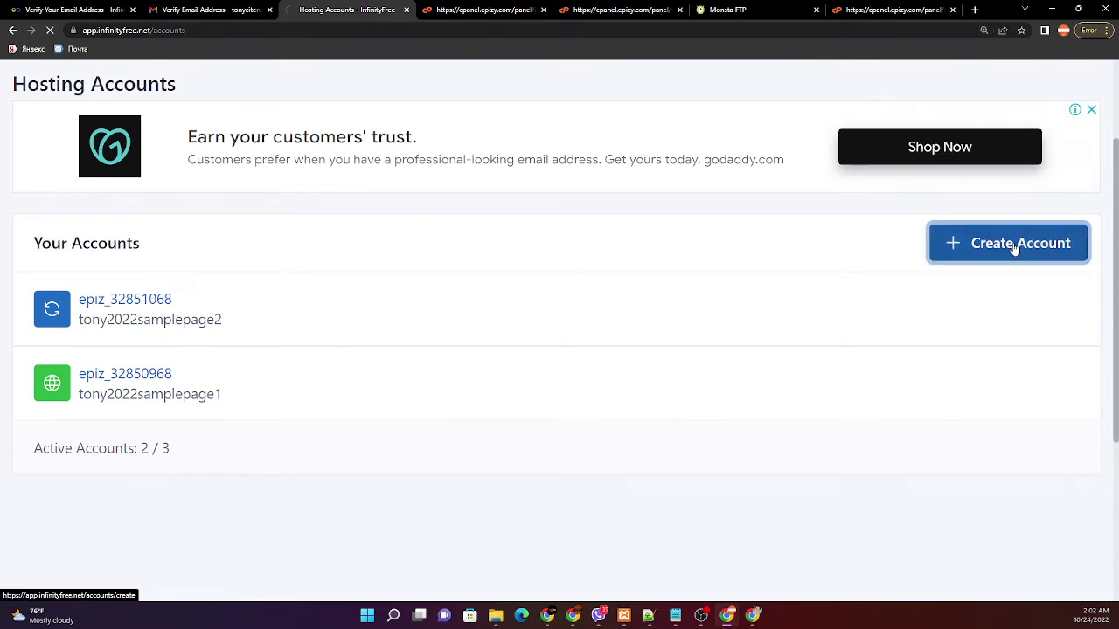
pyautogui.scroll(-2, 327, 369)
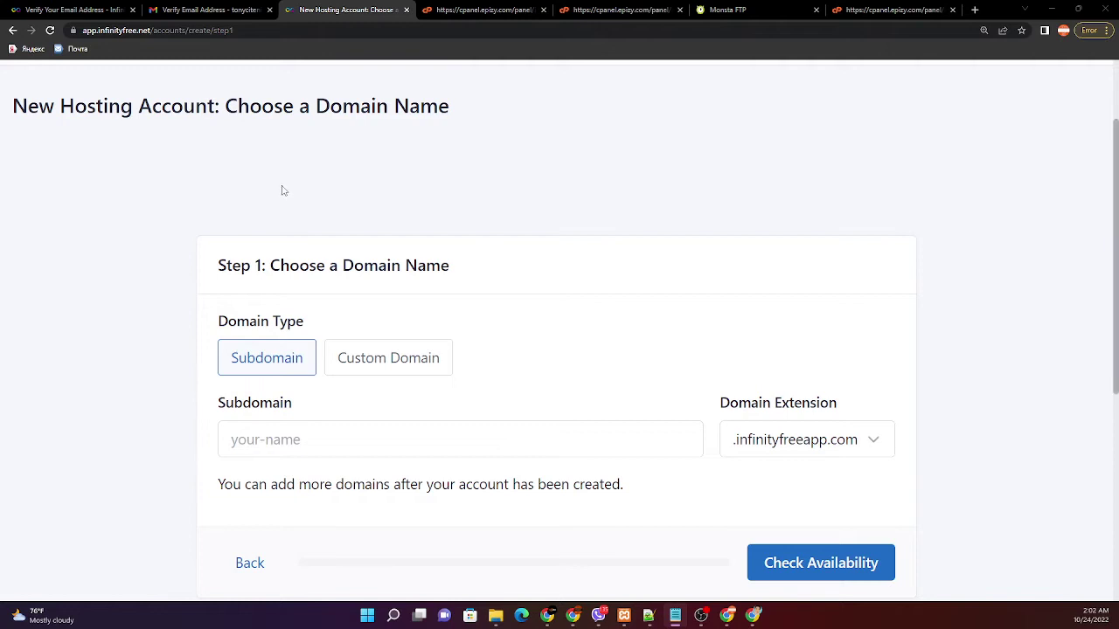
pyautogui.click(305, 439)
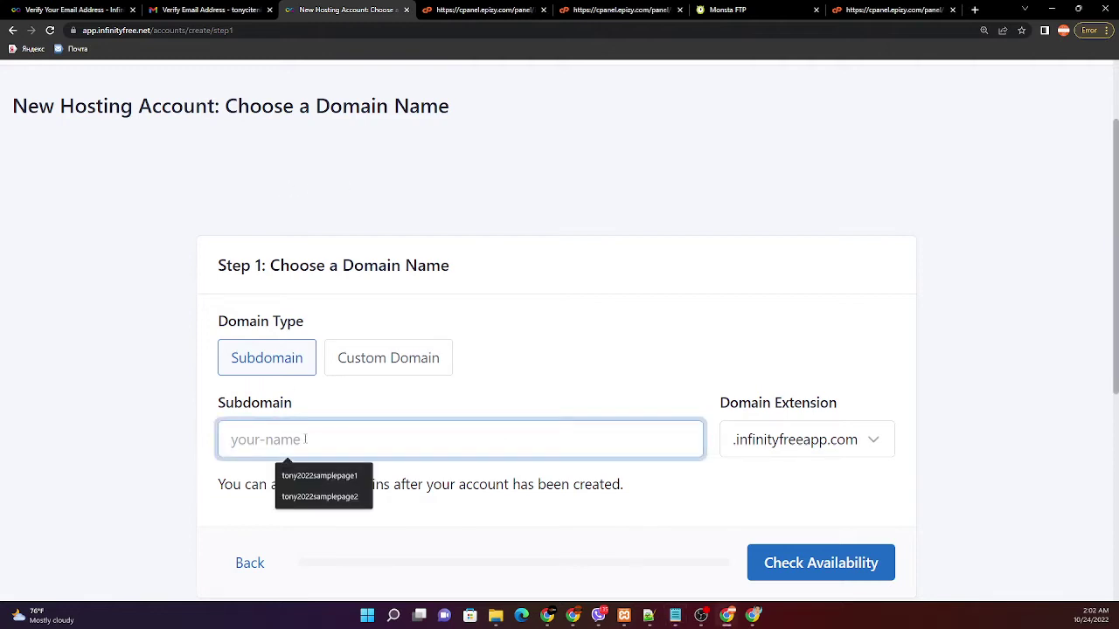
pyautogui.write('tony2022samplepage3')
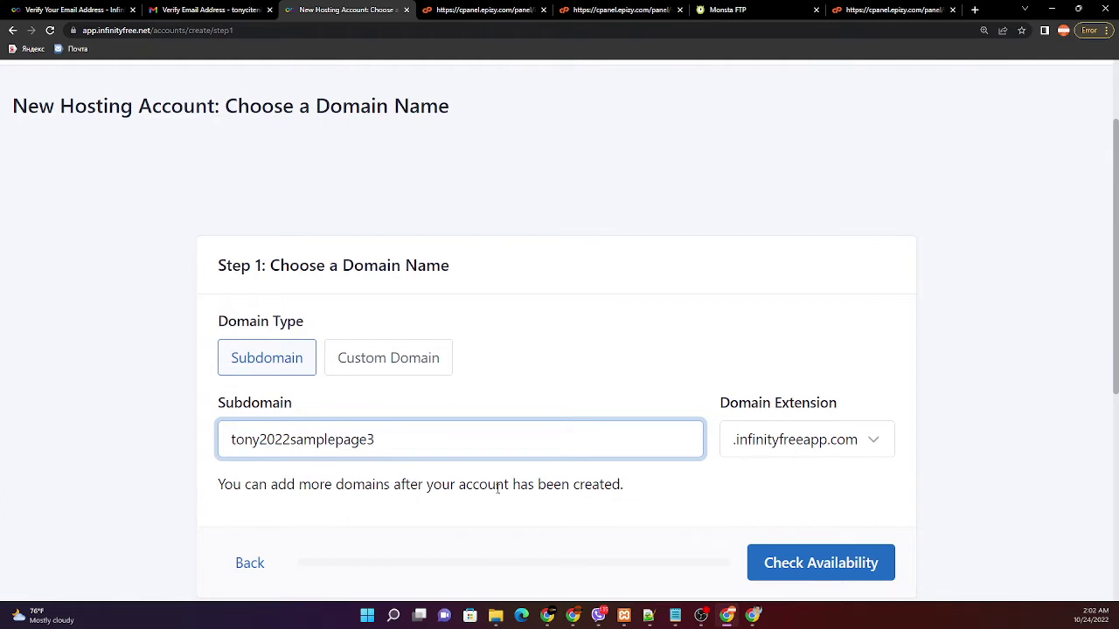
pyautogui.scroll(-1, 498, 487)
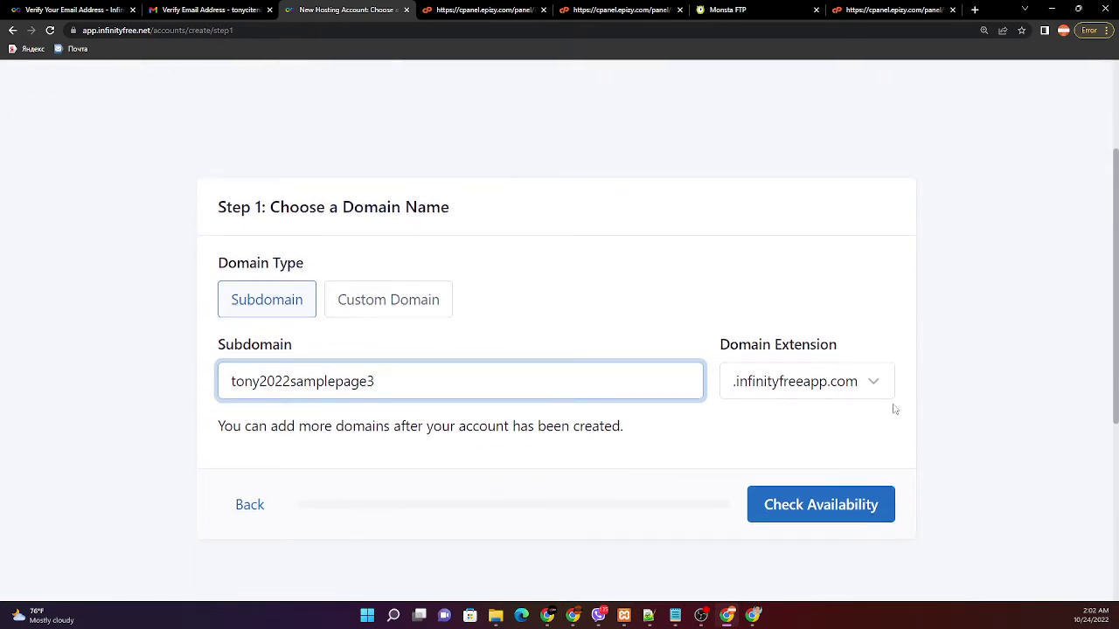
pyautogui.click(873, 384)
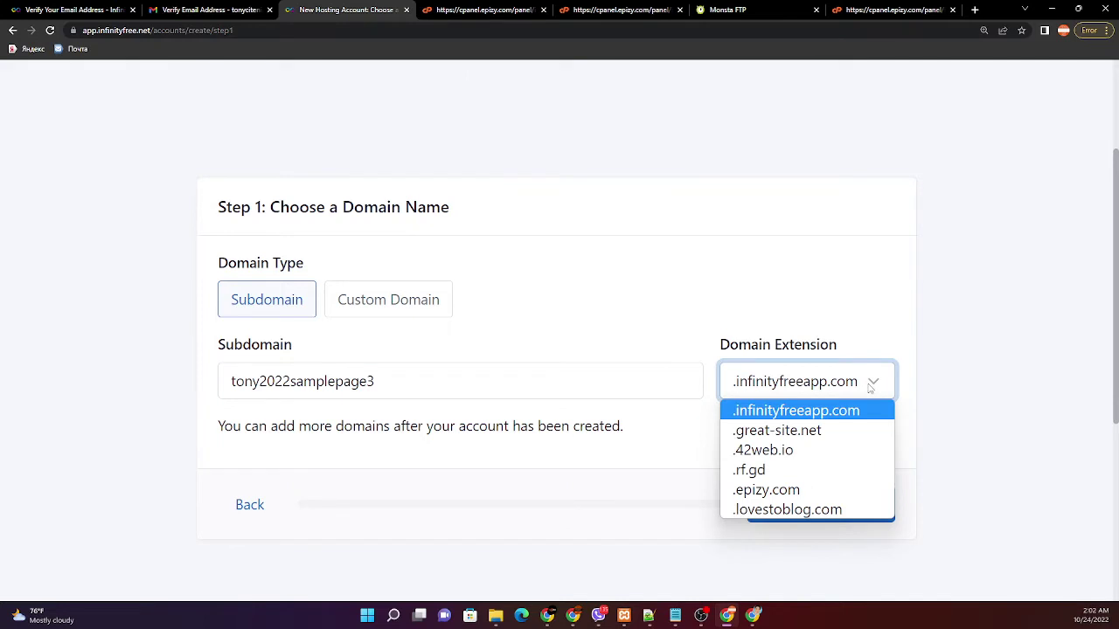
pyautogui.click(990, 365)
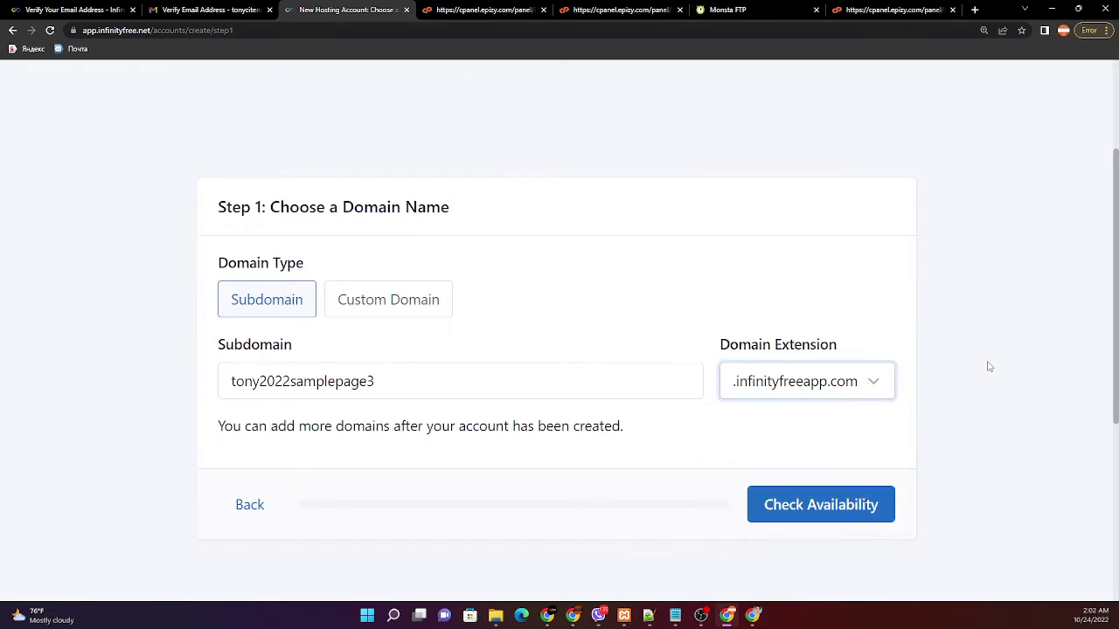
pyautogui.click(818, 515)
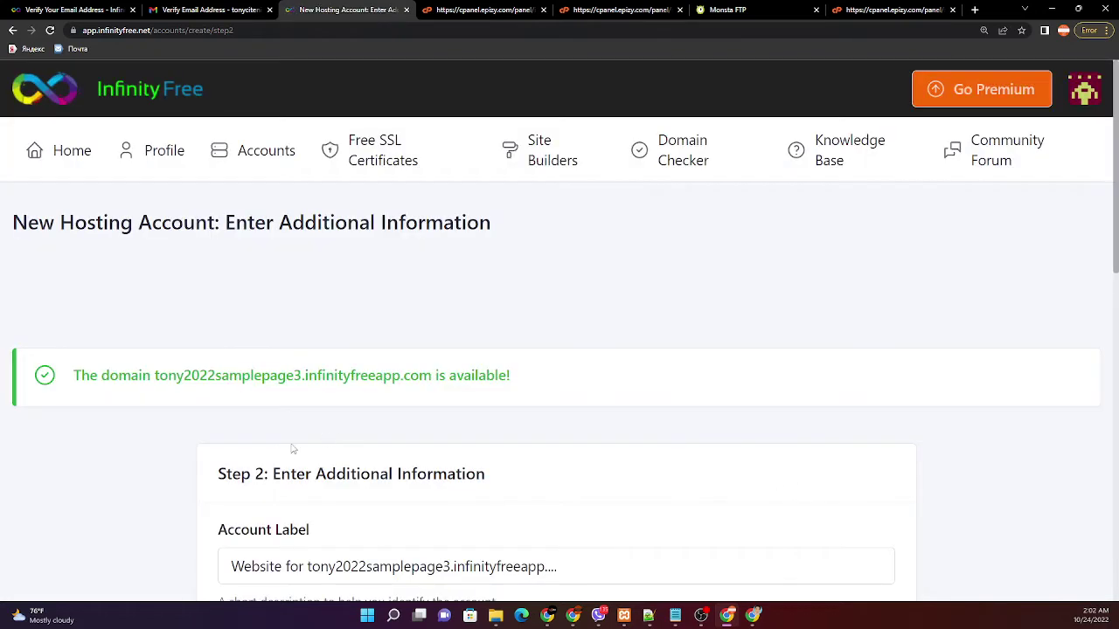
# Step: Trim the account label down to tony2022samplepage3
pyautogui.scroll(-1, 266, 439)
pyautogui.scroll(-2, 266, 439)
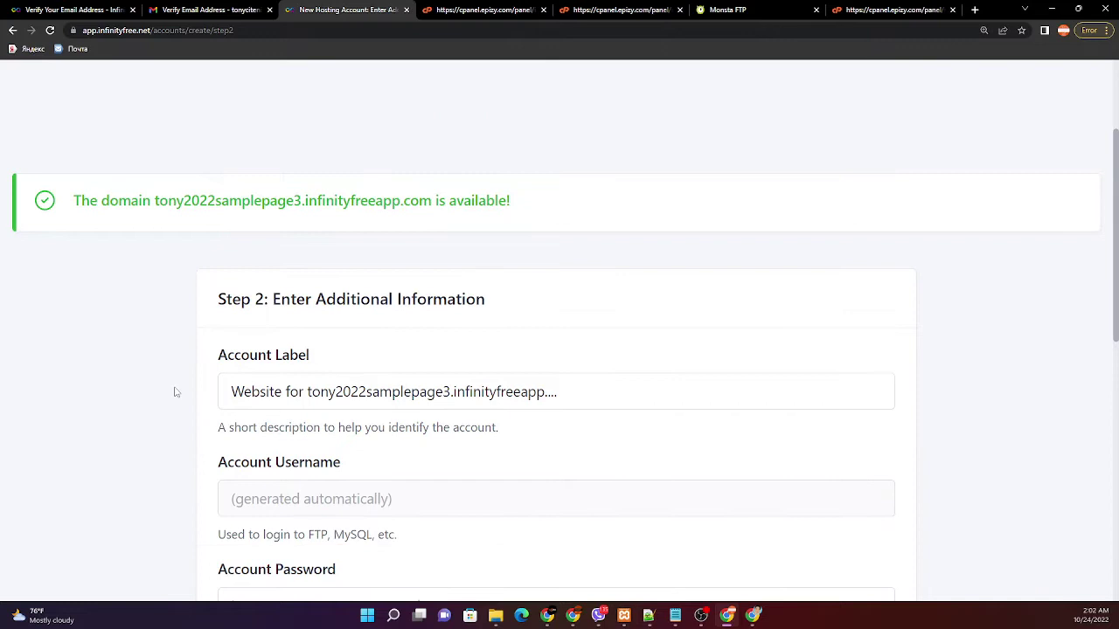
pyautogui.hotkey('ctrl', '+')
pyautogui.scroll(1, 209, 311)
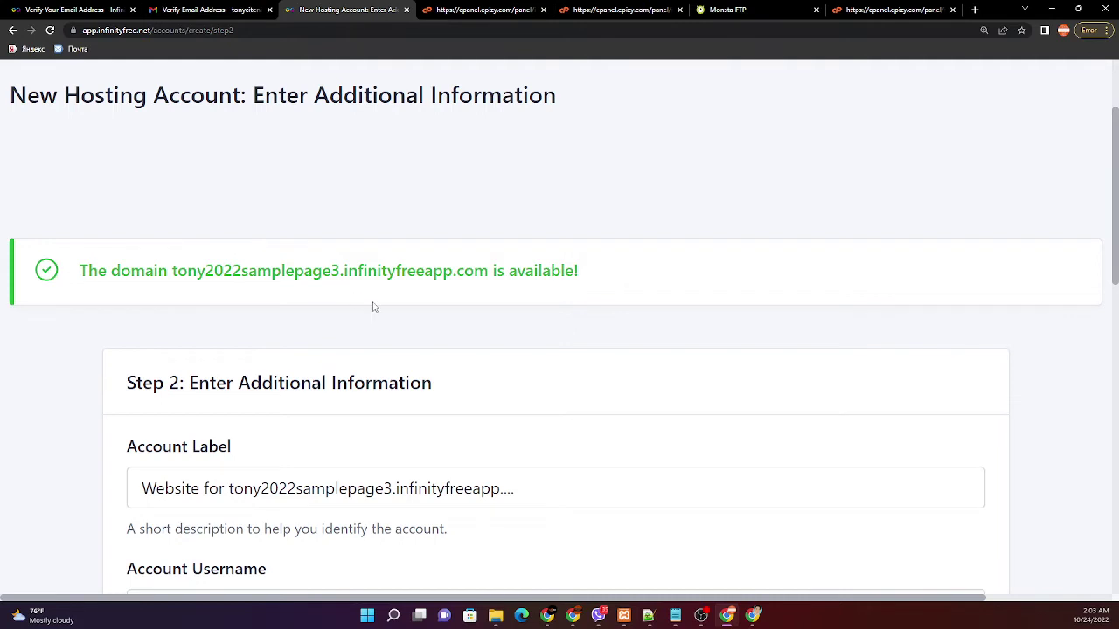
pyautogui.scroll(-4, 456, 343)
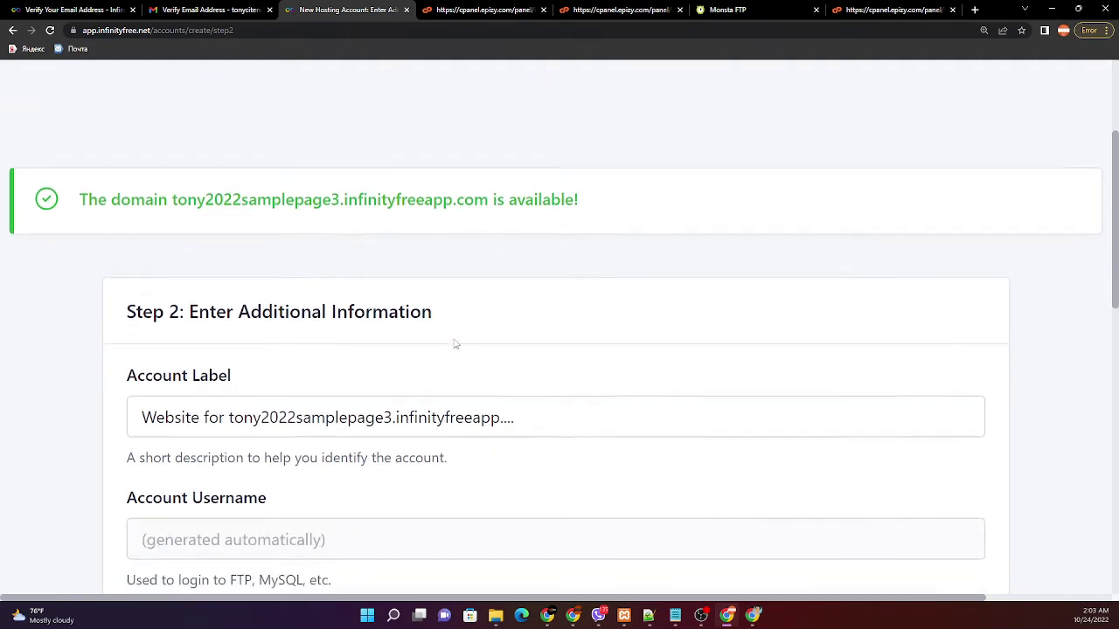
pyautogui.click(252, 256)
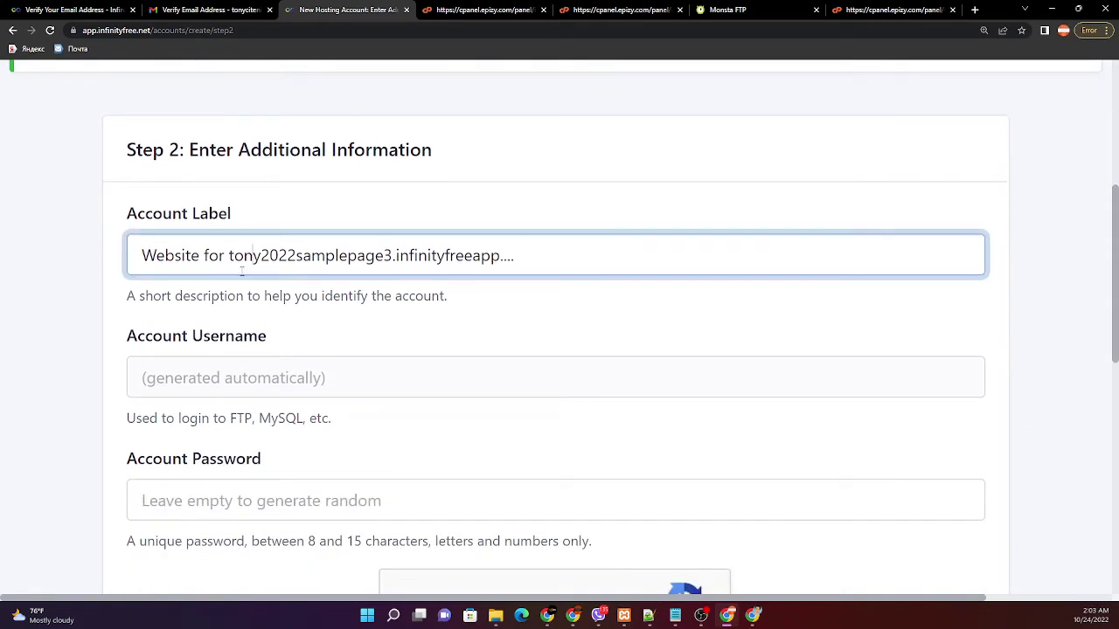
pyautogui.moveTo(229, 257); pyautogui.dragTo(105, 257)
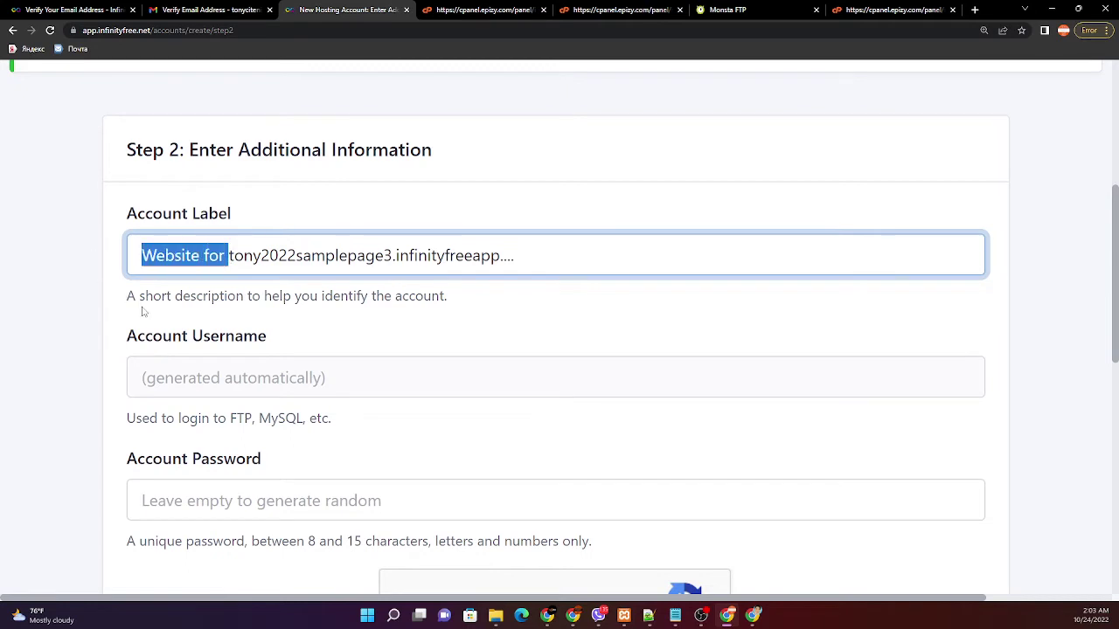
pyautogui.press('BackSpace')
pyautogui.hotkey('shift', 'Left')
pyautogui.hotkey('shift', 'Left')
pyautogui.hotkey('shift', 'Left')
pyautogui.hotkey('shift', 'Left')
pyautogui.hotkey('shift', 'Left')
pyautogui.hotkey('shift', 'Left')
pyautogui.hotkey('shift', 'Left')
pyautogui.hotkey('shift', 'Left')
pyautogui.hotkey('shift', 'Left')
pyautogui.hotkey('shift', 'Left')
pyautogui.hotkey('shift', 'Left')
pyautogui.hotkey('shift', 'Left')
pyautogui.hotkey('shift', 'Left')
pyautogui.hotkey('shift', 'Left')
pyautogui.hotkey('shift', 'Left')
pyautogui.hotkey('shift', 'Left')
pyautogui.hotkey('shift', 'Left')
pyautogui.hotkey('shift', 'Left')
pyautogui.hotkey('shift', 'Left')
pyautogui.hotkey('shift', 'Left')
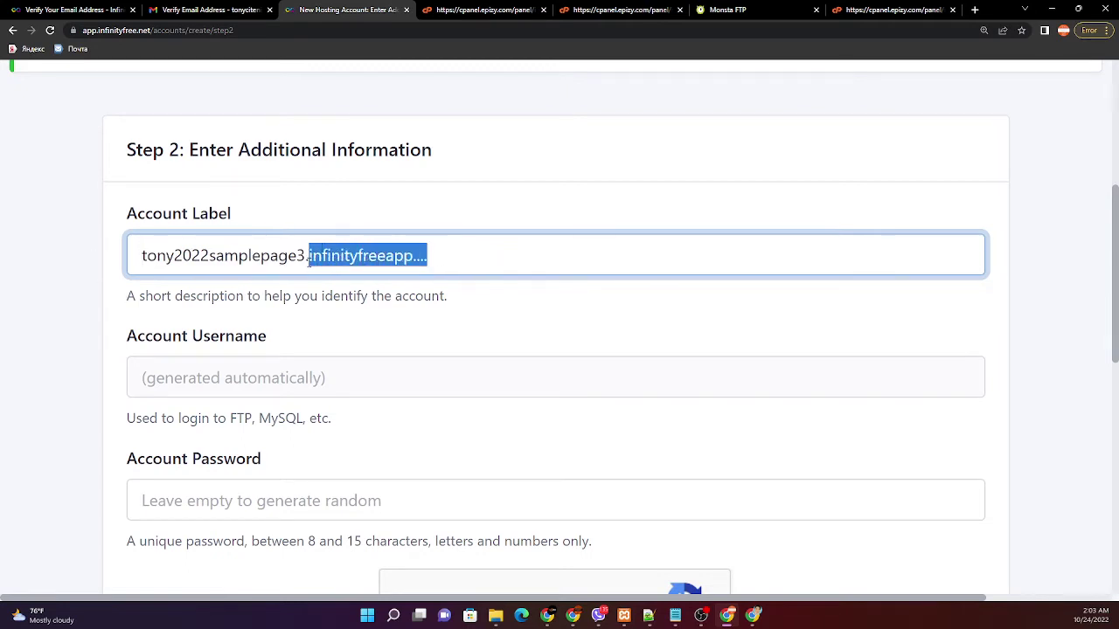
pyautogui.press('BackSpace')
pyautogui.hotkey('shift', 'Left')
pyautogui.hotkey('shift', 'Left')
pyautogui.hotkey('shift', 'Left')
pyautogui.hotkey('shift', 'Left')
pyautogui.hotkey('shift', 'Left')
pyautogui.hotkey('shift', 'Left')
pyautogui.hotkey('shift', 'Left')
pyautogui.hotkey('shift', 'Left')
pyautogui.hotkey('shift', 'Left')
pyautogui.hotkey('shift', 'Left')
pyautogui.hotkey('shift', 'Left')
pyautogui.hotkey('shift', 'Left')
pyautogui.hotkey('shift', 'Left')
pyautogui.hotkey('shift', 'Left')
pyautogui.hotkey('shift', 'Left')
pyautogui.hotkey('shift', 'Left')
pyautogui.hotkey('shift', 'Left')
pyautogui.hotkey('shift', 'Left')
pyautogui.hotkey('shift', 'Left')
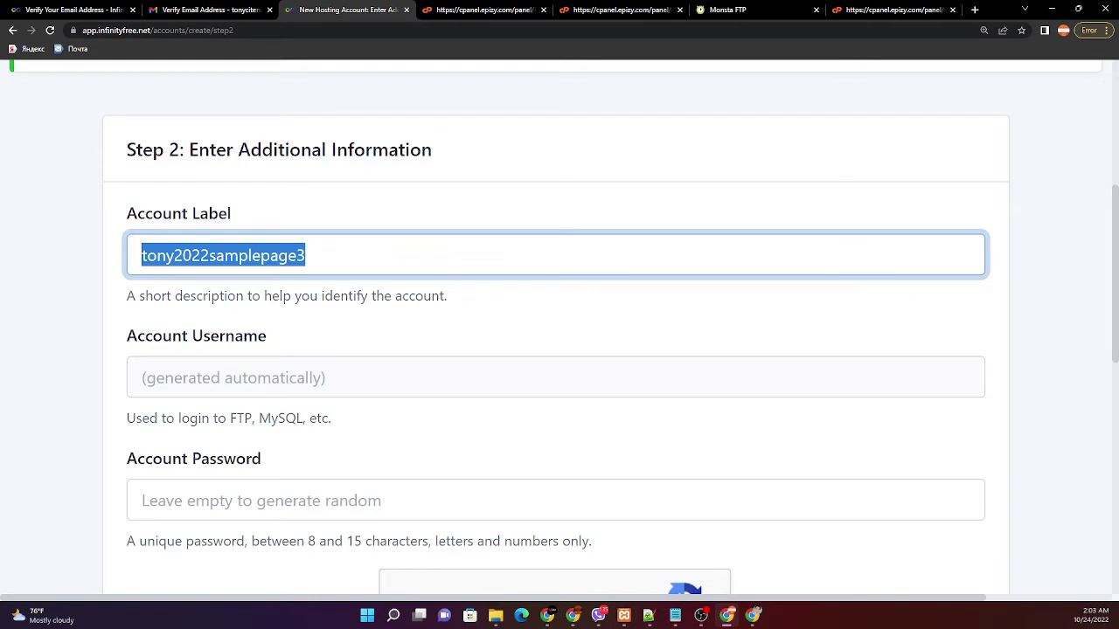
pyautogui.hotkey('alt', 'Tab')
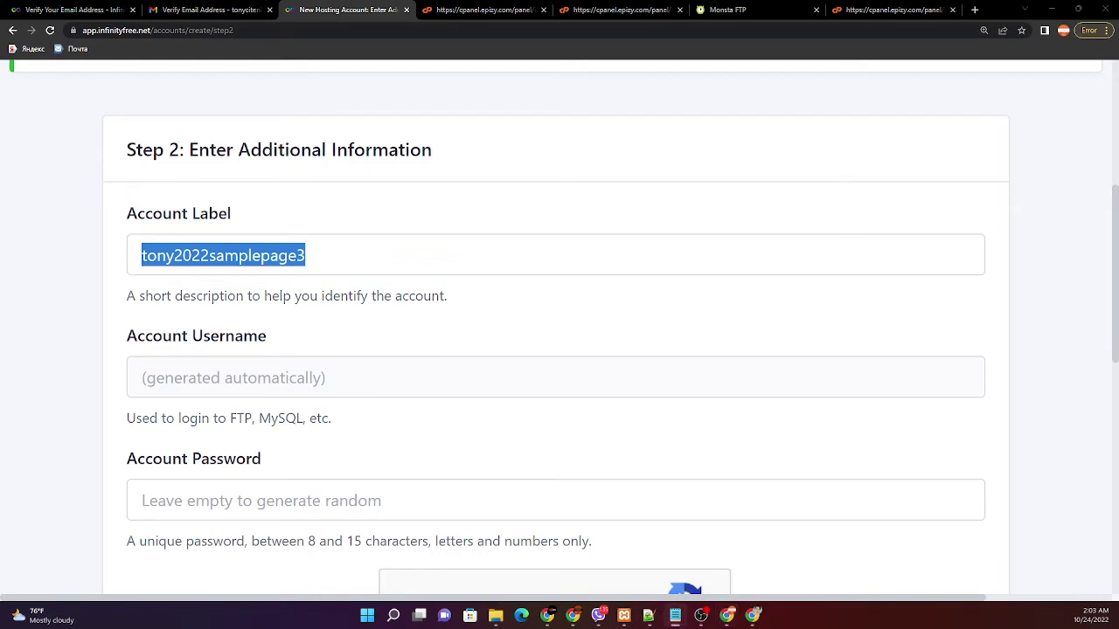
pyautogui.scroll(-1, 197, 382)
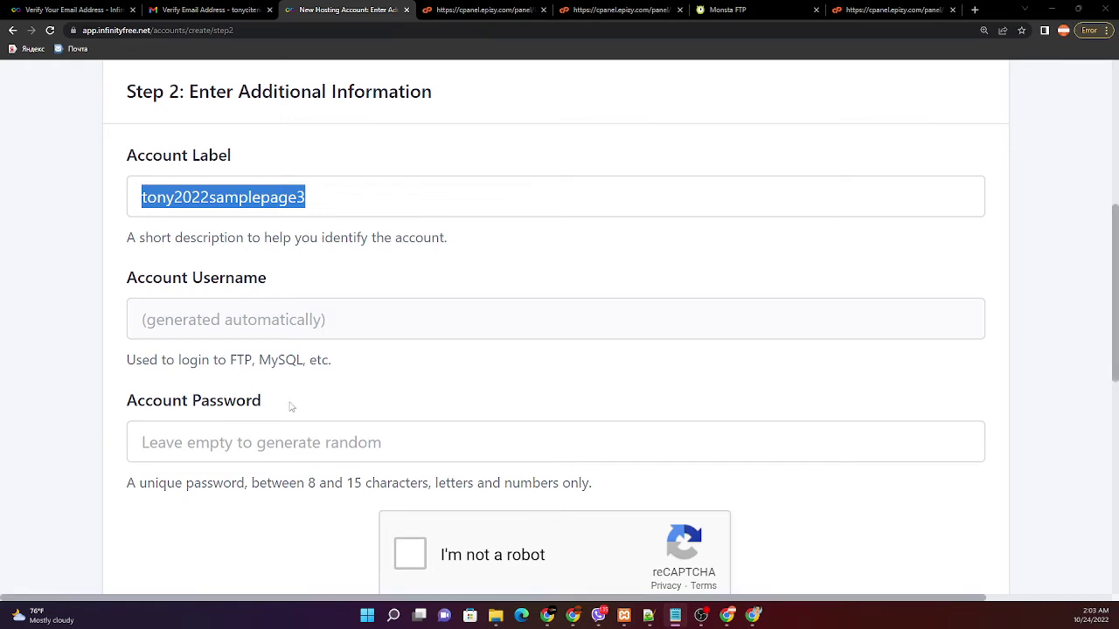
# Step: Fill in the saved password, pass the reCAPTCHA check and create the account
pyautogui.click(206, 444)
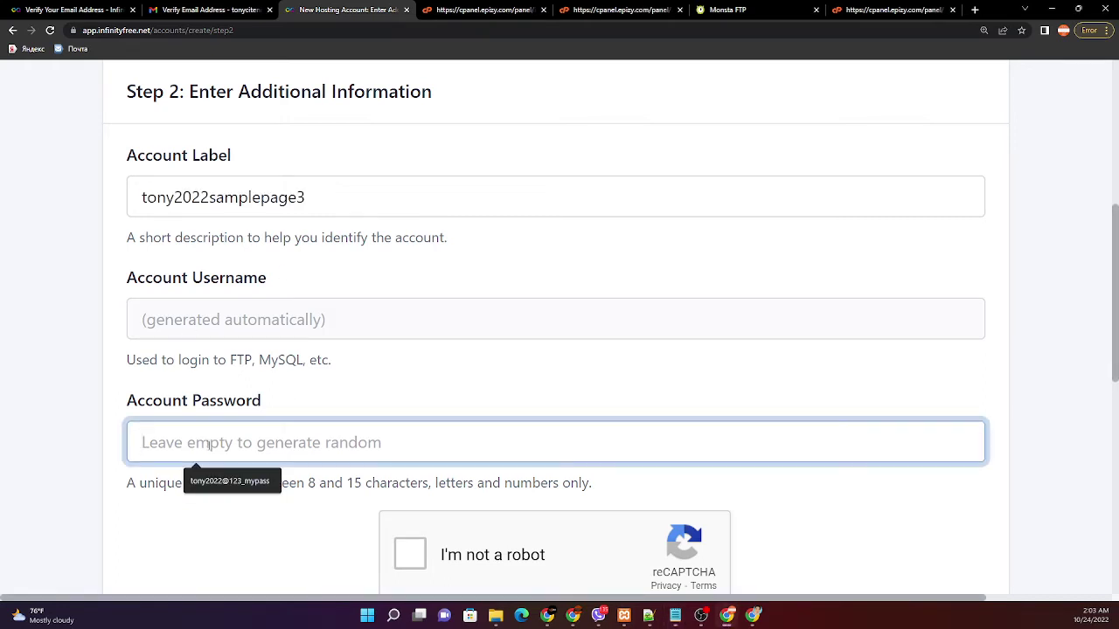
pyautogui.click(232, 481)
pyautogui.scroll(-2, 365, 402)
pyautogui.click(409, 390)
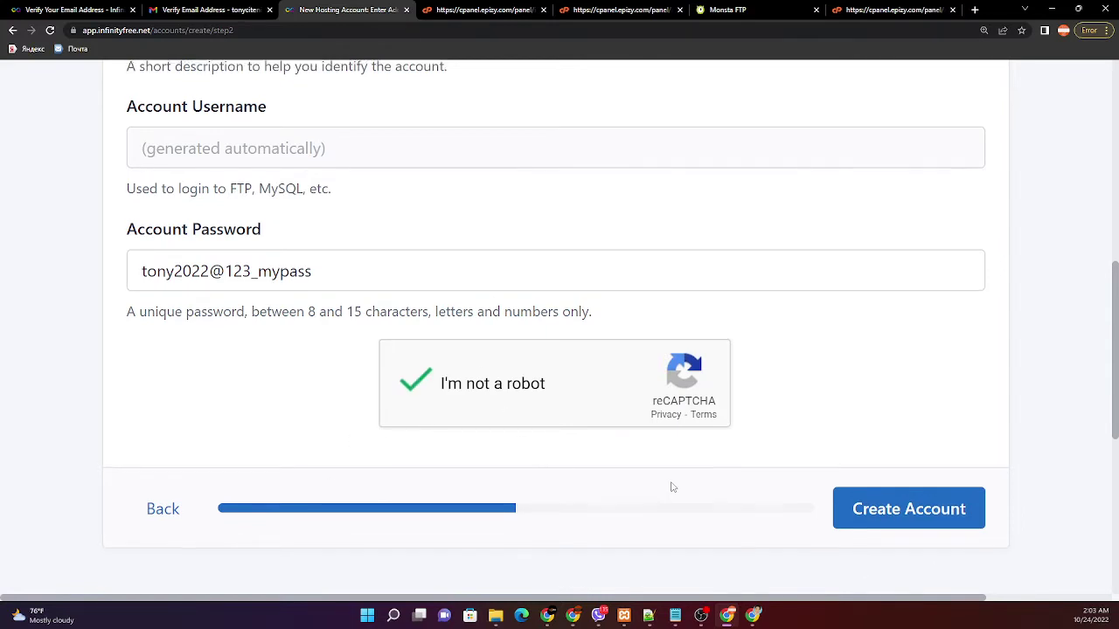
pyautogui.scroll(2, 672, 487)
pyautogui.scroll(-3, 673, 488)
pyautogui.click(915, 453)
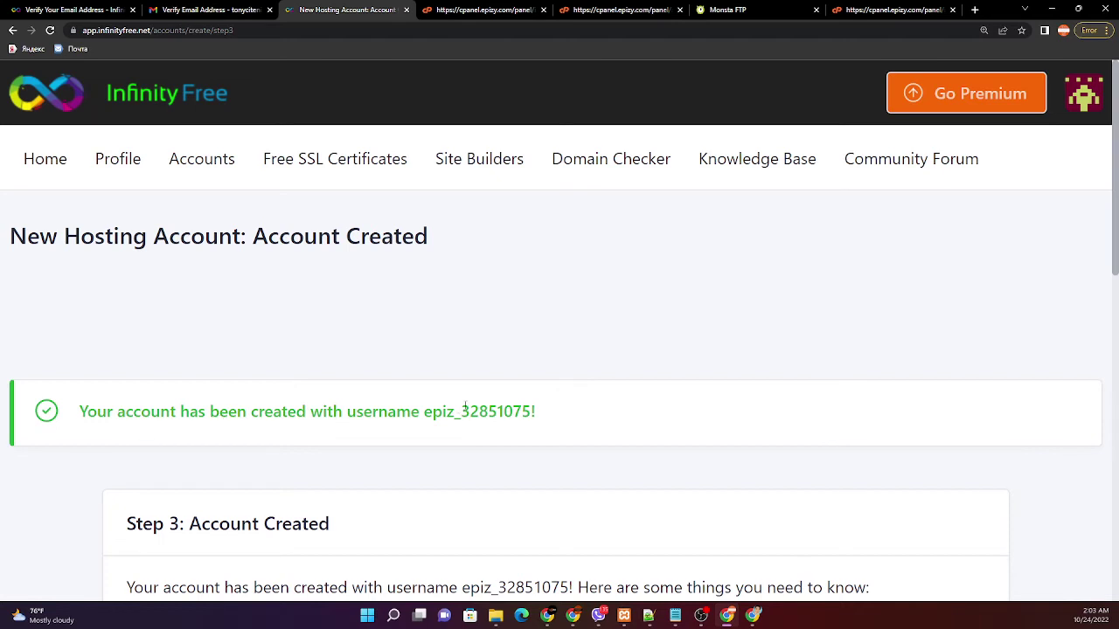
# Step: Open the third account's control panel in a new tab from the Account Created page
pyautogui.moveTo(537, 414)
pyautogui.mouseDown()
pyautogui.moveTo(461, 416)
pyautogui.moveTo(531, 423)
pyautogui.mouseUp()
pyautogui.click(510, 419)
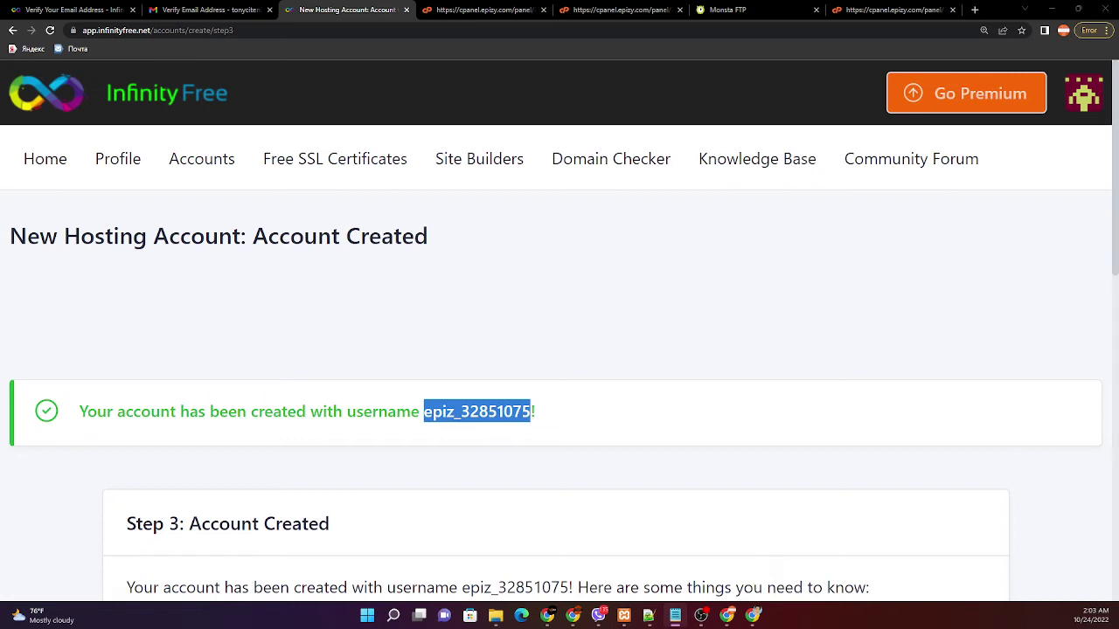
pyautogui.scroll(-4, 538, 361)
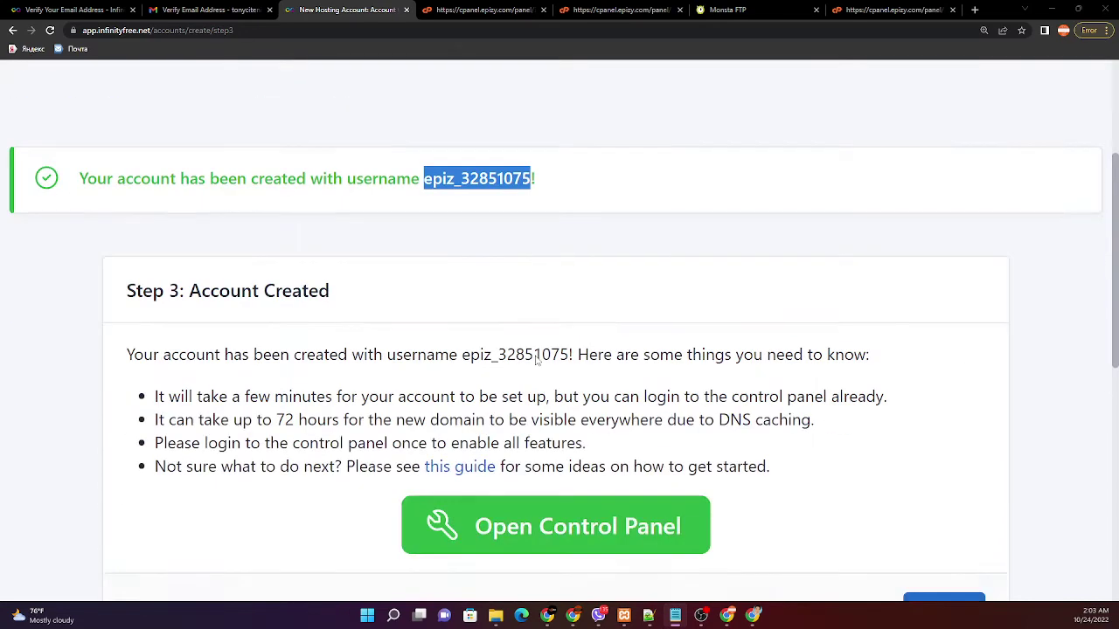
pyautogui.hotkey('ctrl', '-')
pyautogui.hotkey('ctrl', '-')
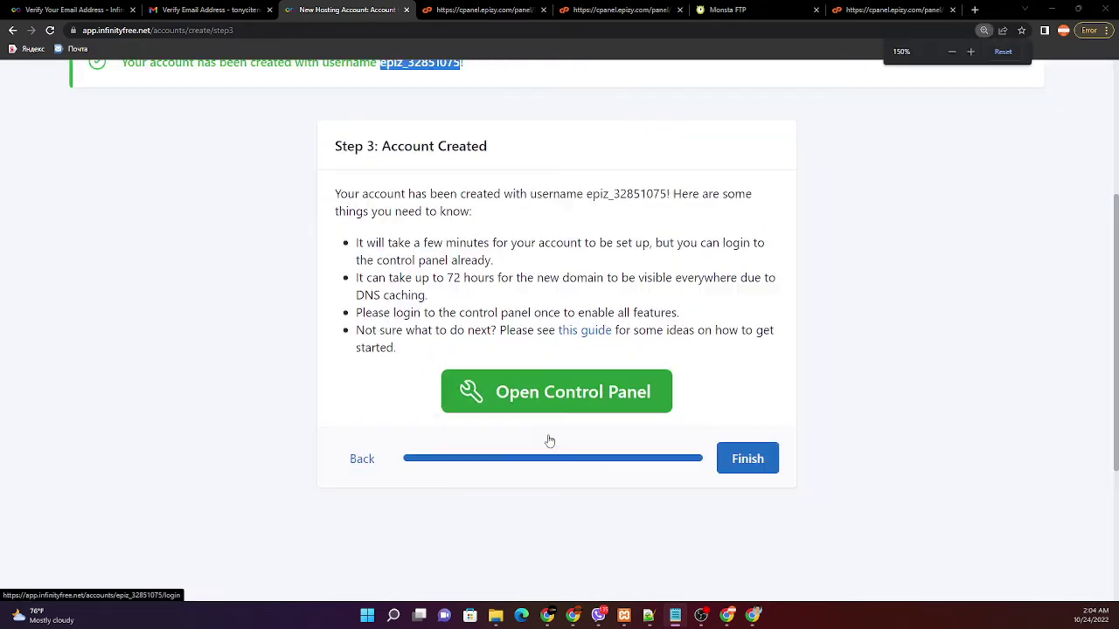
pyautogui.rightClick(553, 390)
pyautogui.press('Escape')
pyautogui.click(578, 410)
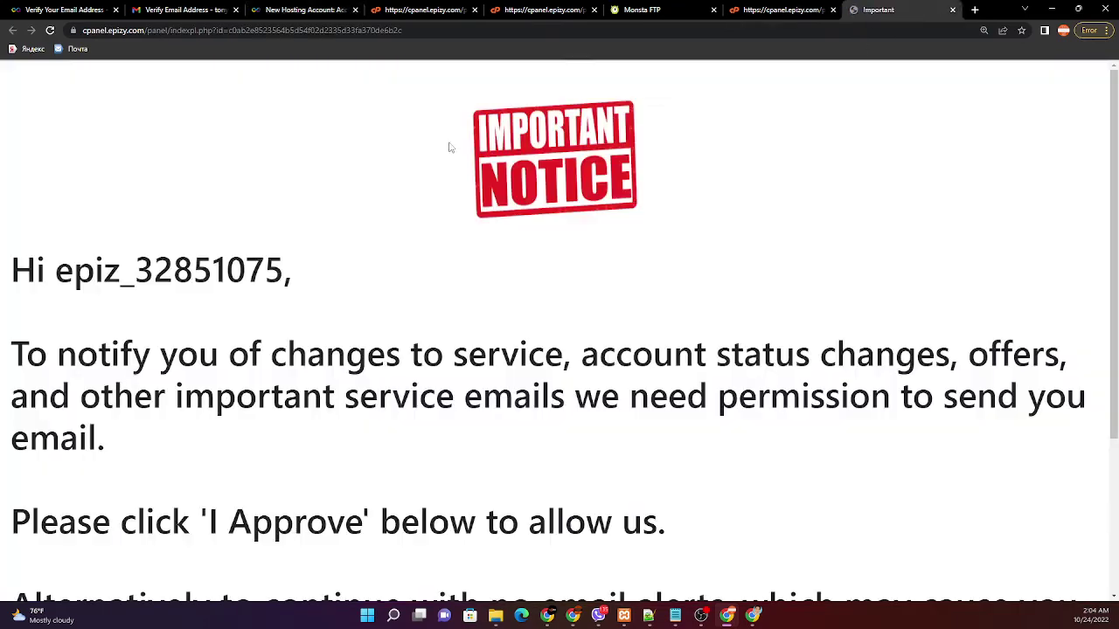
# Step: Approve service emails on the notice, then go back to the Account Created page
pyautogui.hotkey('ctrl', '-')
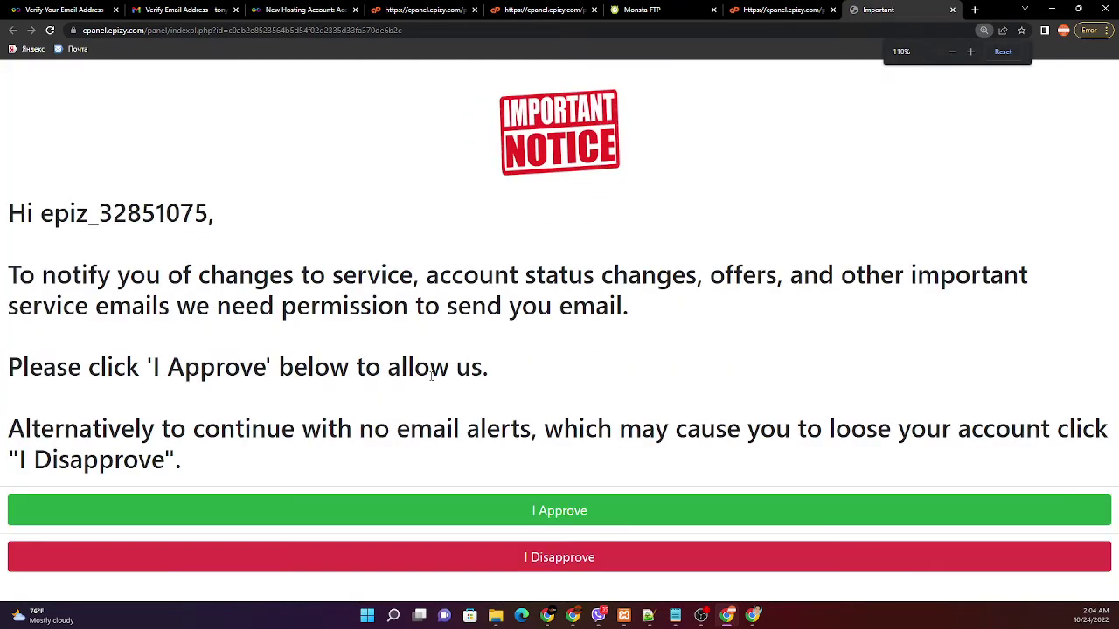
pyautogui.click(577, 515)
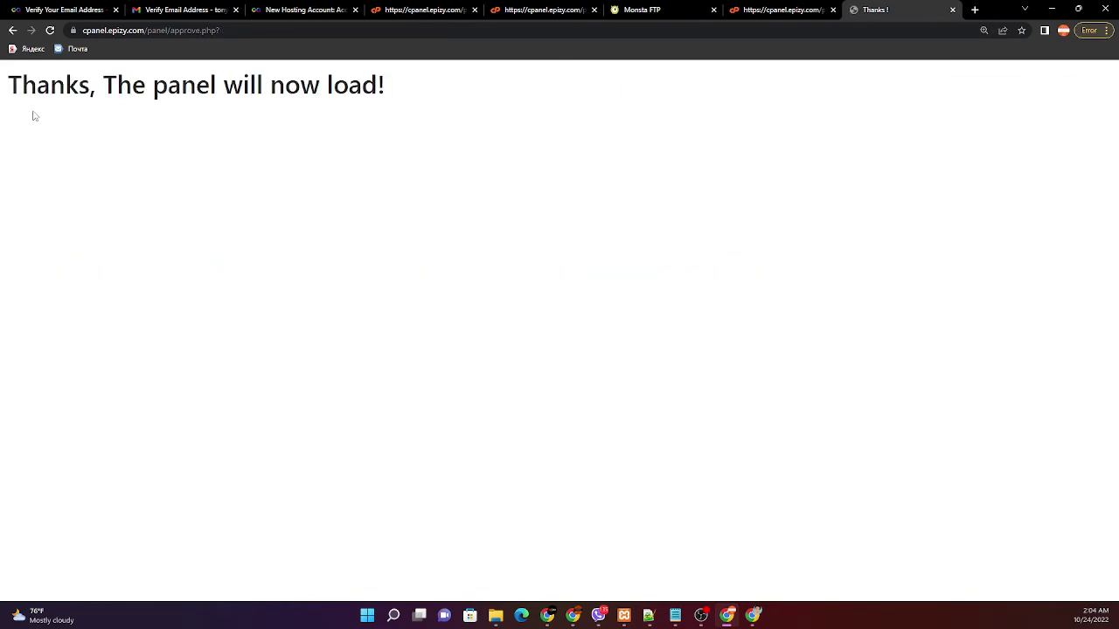
pyautogui.click(183, 10)
pyautogui.click(324, 8)
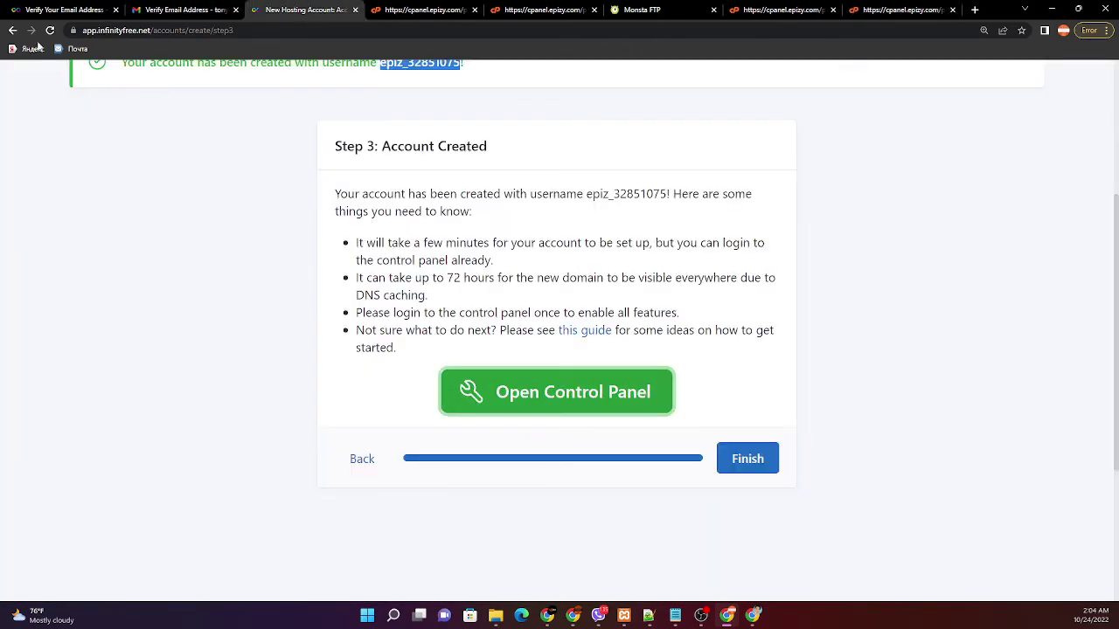
# Step: Finish the wizard and check the Hosting Accounts list showing 3 / 3 accounts
pyautogui.click(761, 469)
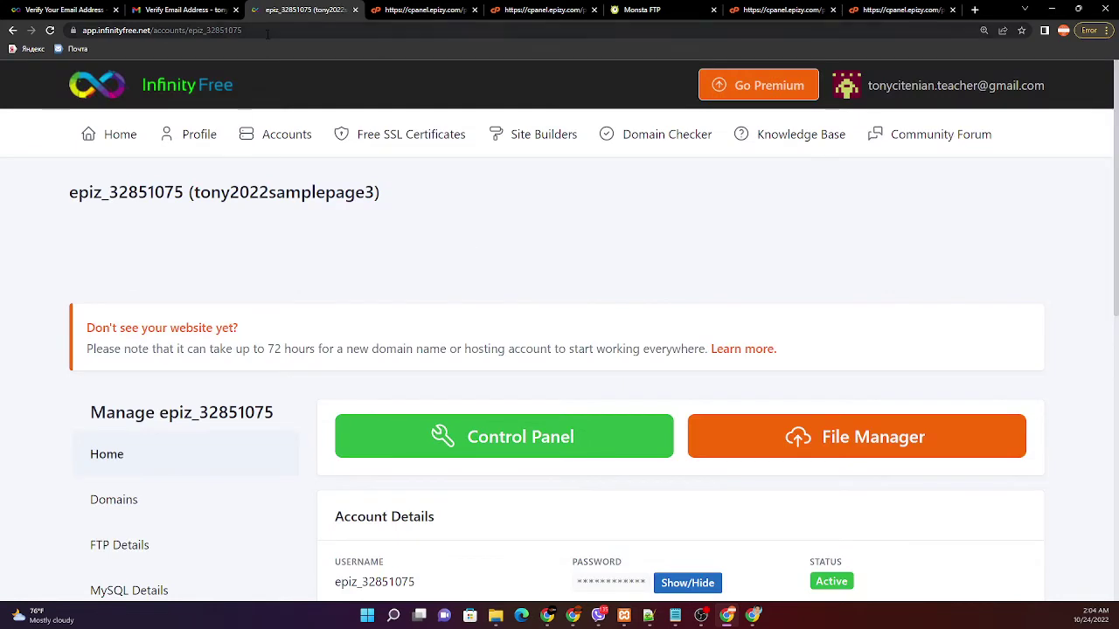
pyautogui.click(293, 141)
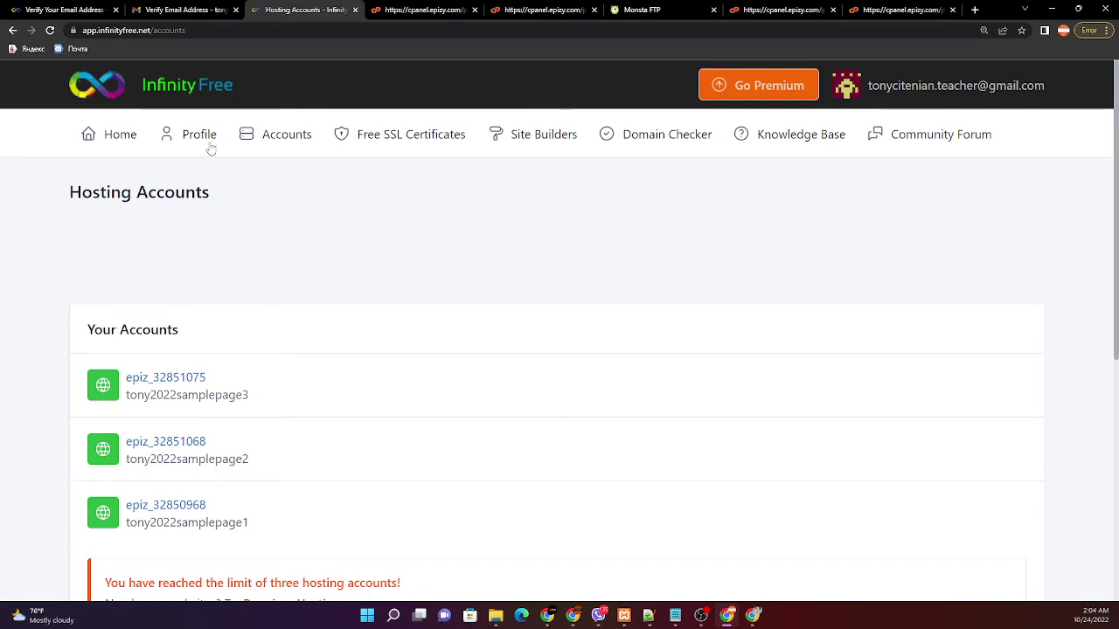
pyautogui.scroll(-3, 254, 332)
pyautogui.hotkey('ctrl', '+')
pyautogui.hotkey('ctrl', '+')
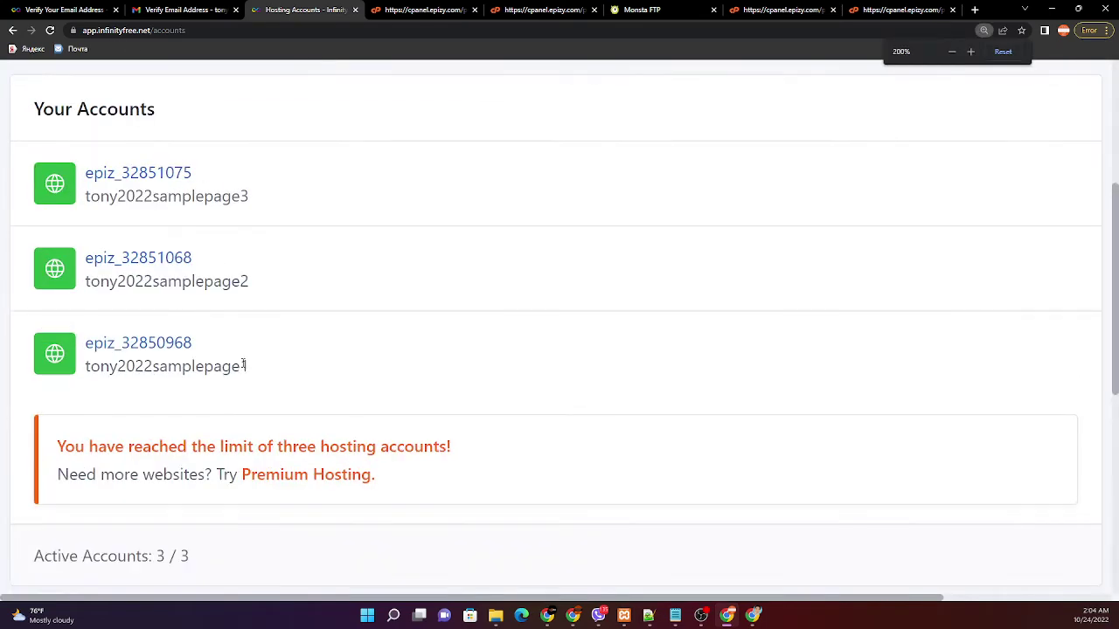
pyautogui.hotkey('ctrl', '+')
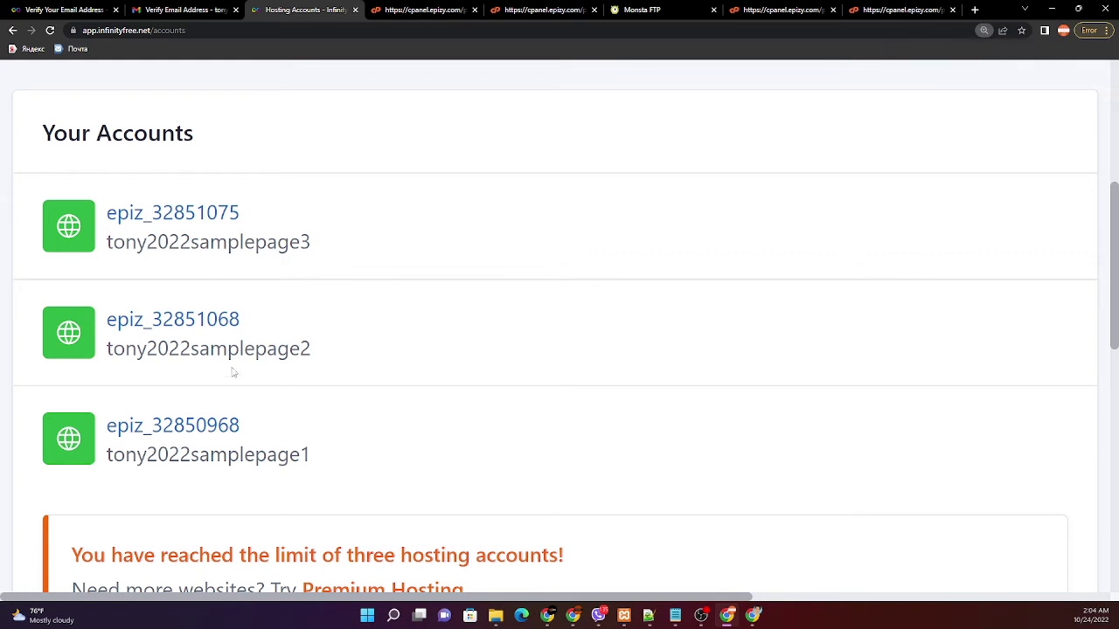
pyautogui.scroll(-1, 234, 371)
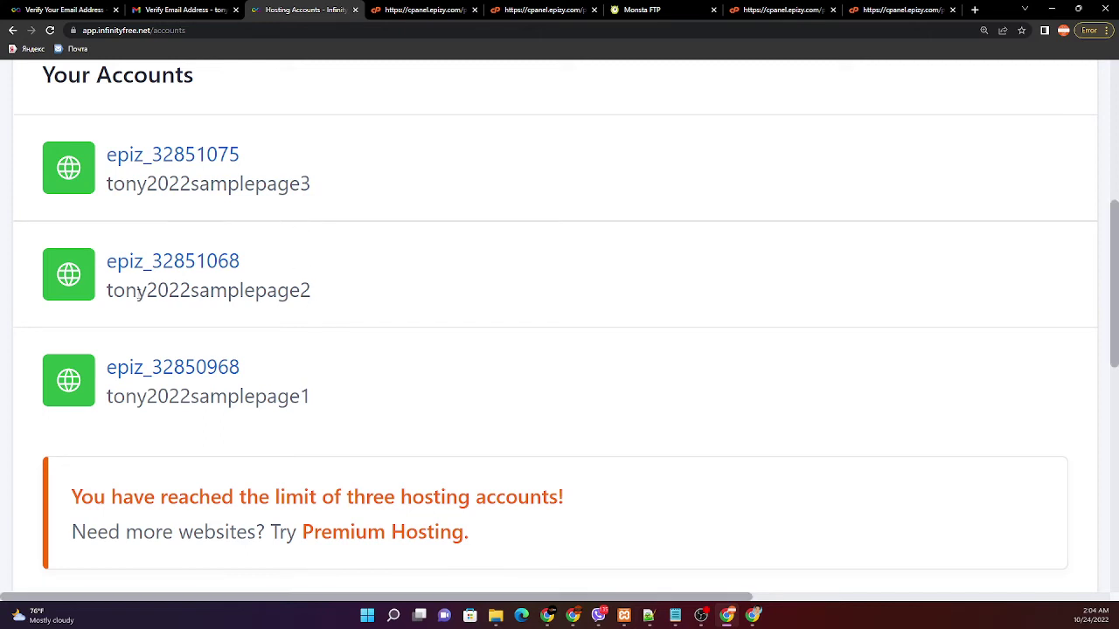
pyautogui.hotkey('ctrl', '-')
pyautogui.hotkey('ctrl', '-')
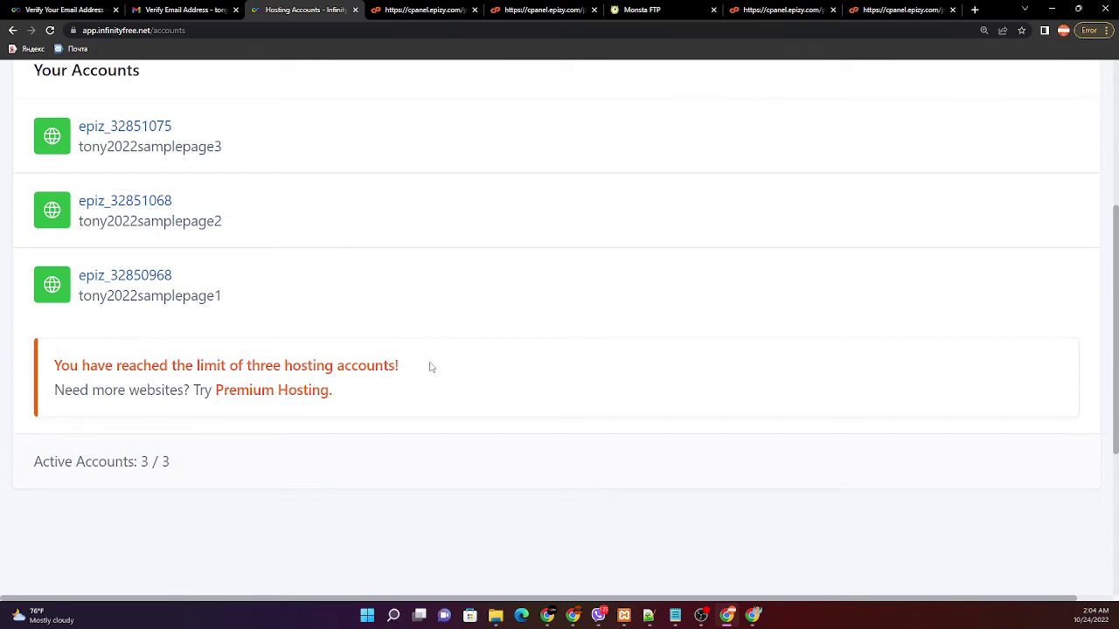
pyautogui.hotkey('ctrl', '+')
pyautogui.hotkey('ctrl', '+')
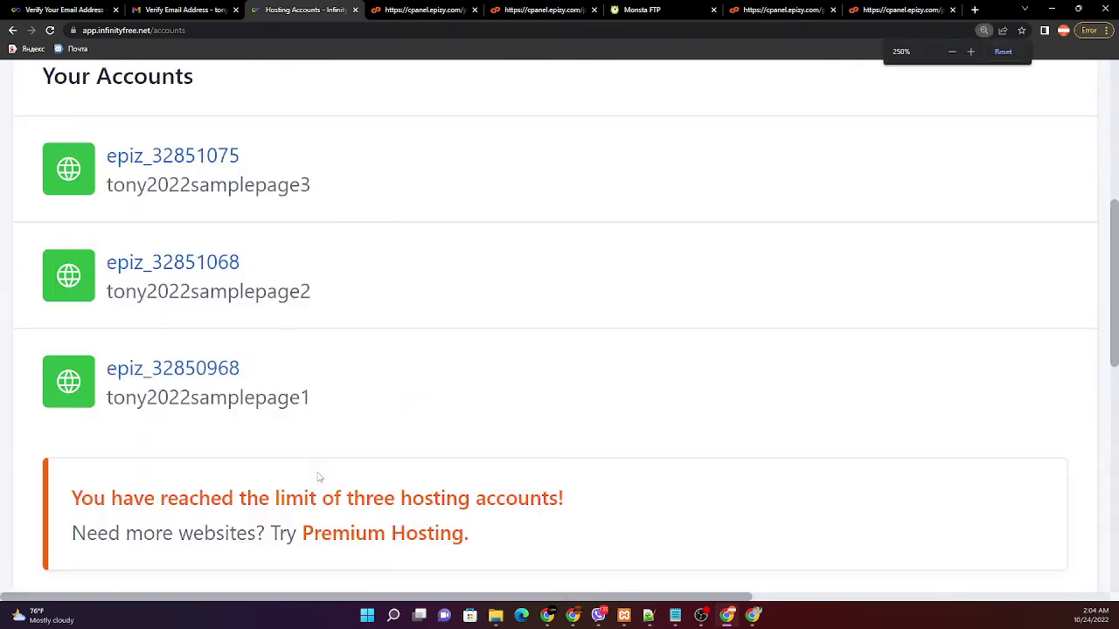
pyautogui.scroll(6, 317, 467)
pyautogui.scroll(-3, 317, 464)
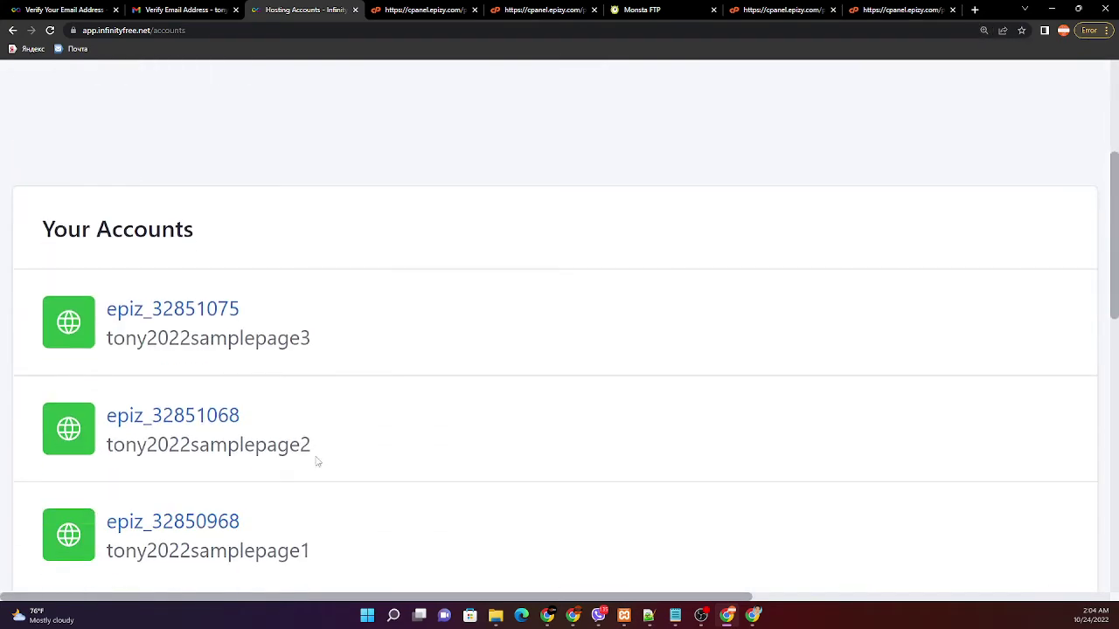
pyautogui.hotkey('ctrl', '-')
pyautogui.hotkey('ctrl', '-')
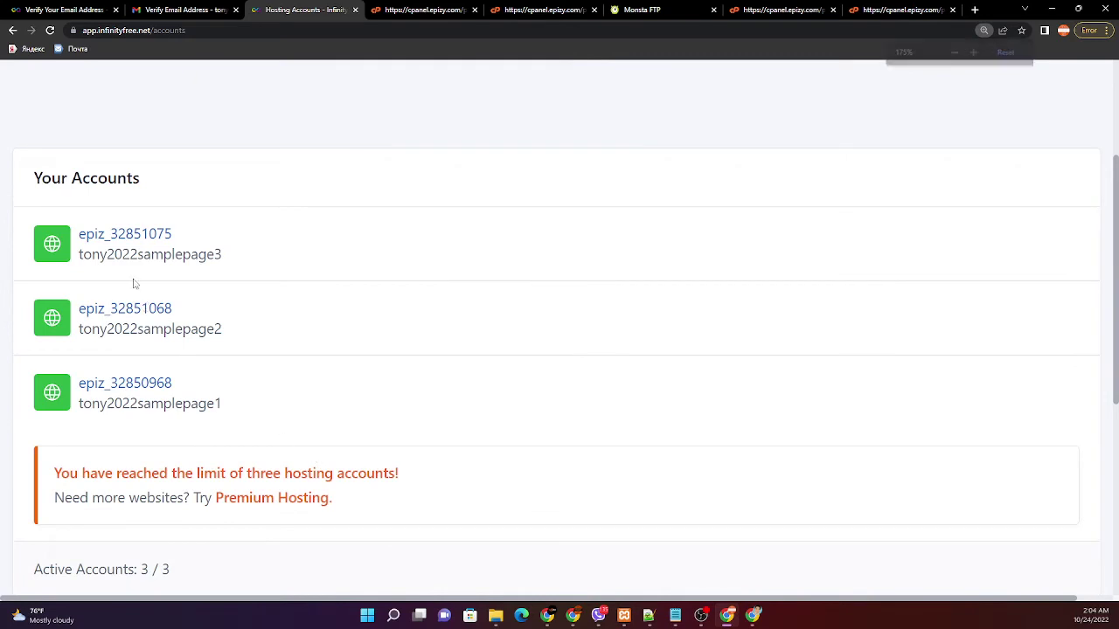
# Step: Open tony2022samplepage1's account page in a new tab and switch to it
pyautogui.rightClick(135, 388)
pyautogui.click(184, 399)
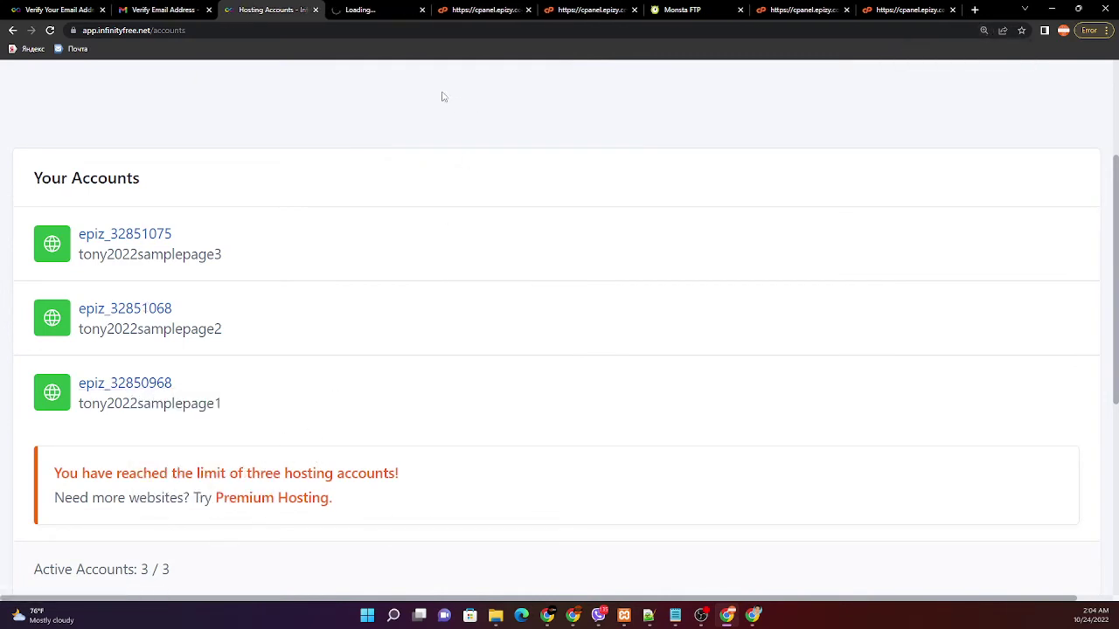
pyautogui.click(385, 10)
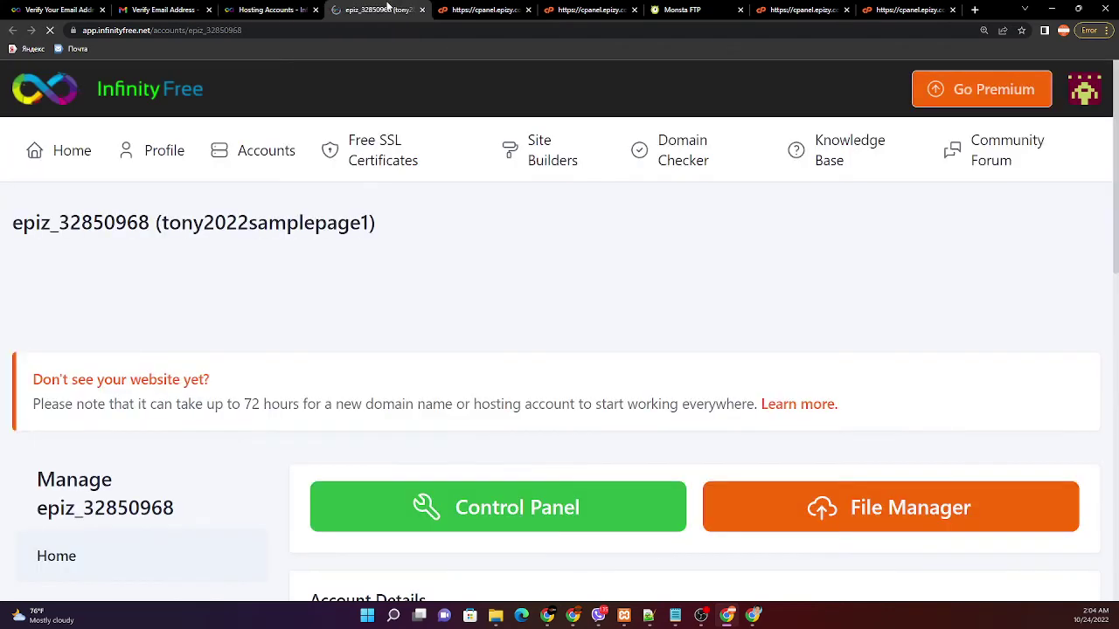
# Step: Open the first account's control panel and close the five leftover panel and file-manager tabs
pyautogui.click(530, 518)
pyautogui.click(551, 11)
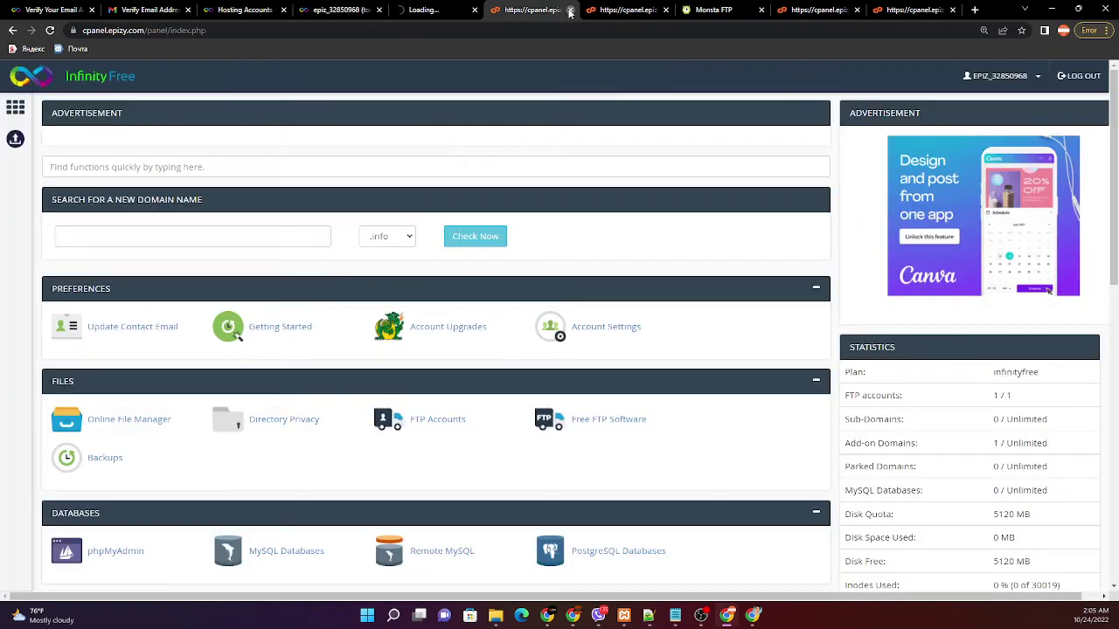
pyautogui.click(570, 11)
pyautogui.click(570, 11)
pyautogui.click(570, 10)
pyautogui.click(569, 11)
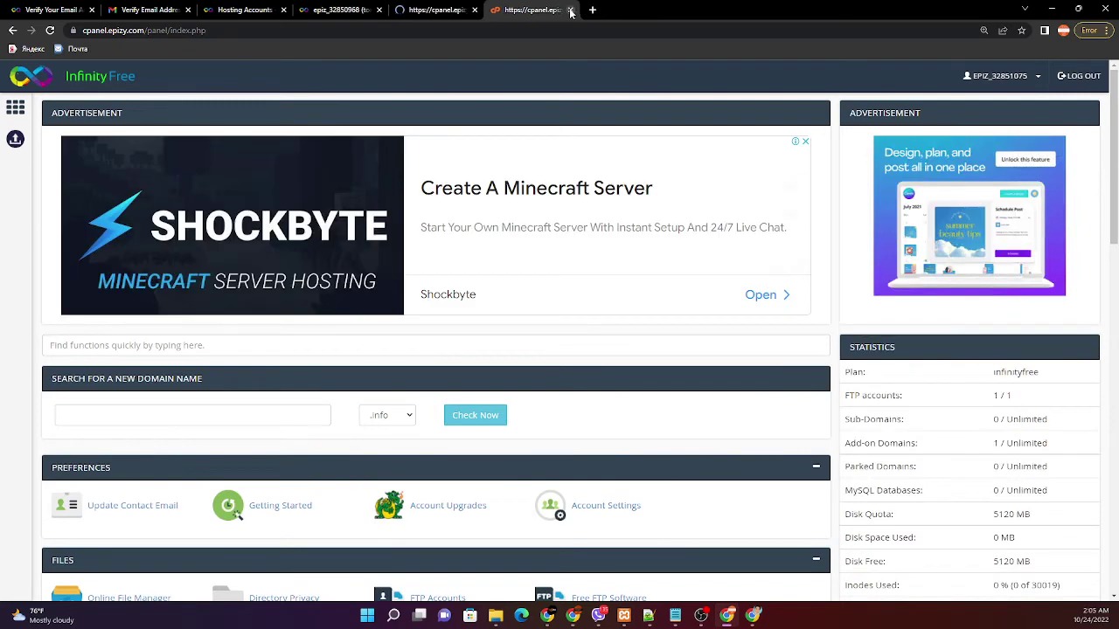
pyautogui.click(569, 10)
# Step: Adjust the control panel's page zoom and glance at the account menu
pyautogui.hotkey('ctrl', '+')
pyautogui.hotkey('ctrl', '+')
pyautogui.hotkey('ctrl', '+')
pyautogui.hotkey('ctrl', '+')
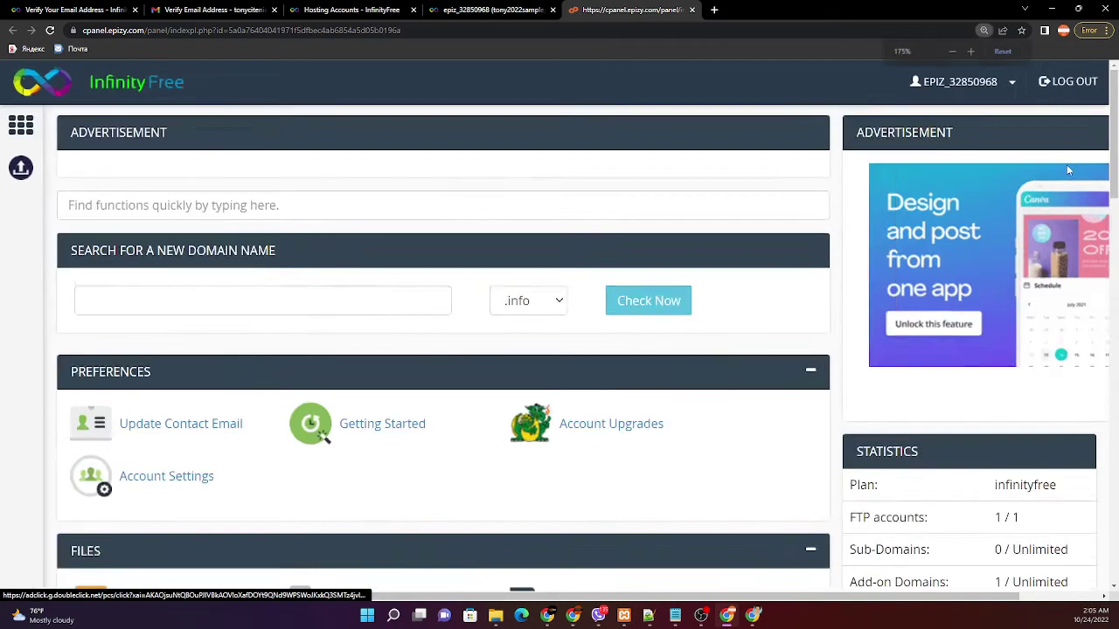
pyautogui.hotkey('ctrl', '+')
pyautogui.hotkey('ctrl', '+')
pyautogui.hotkey('ctrl', '+')
pyautogui.hotkey('ctrl', '+')
pyautogui.hotkey('ctrl', '+')
pyautogui.hotkey('ctrl', '-')
pyautogui.hotkey('ctrl', '-')
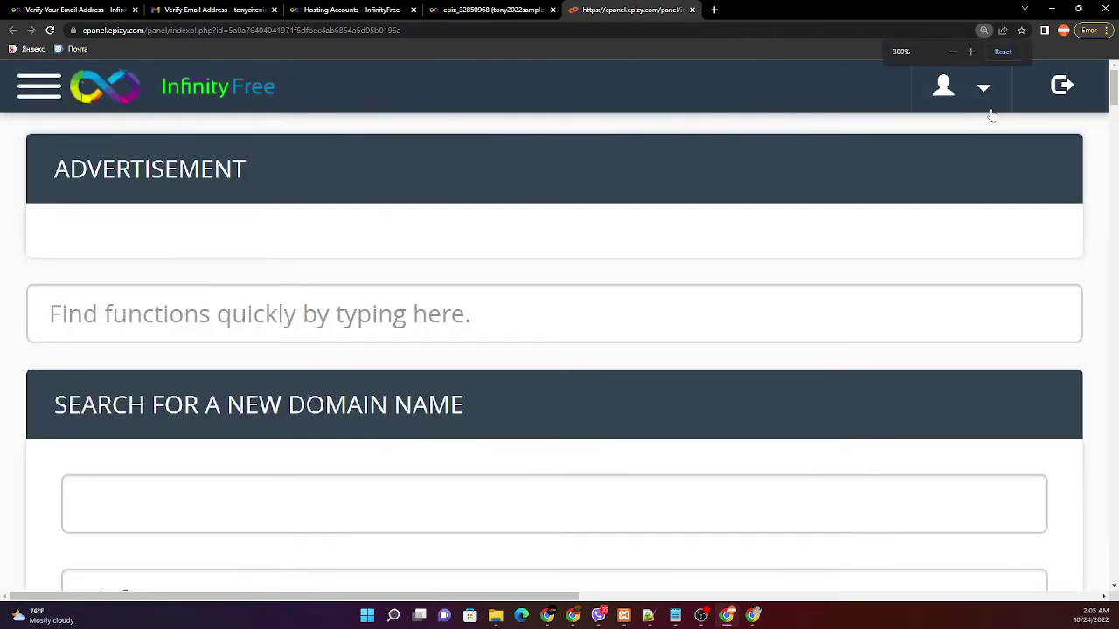
pyautogui.click(983, 88)
pyautogui.hotkey('ctrl', '-')
pyautogui.hotkey('ctrl', '-')
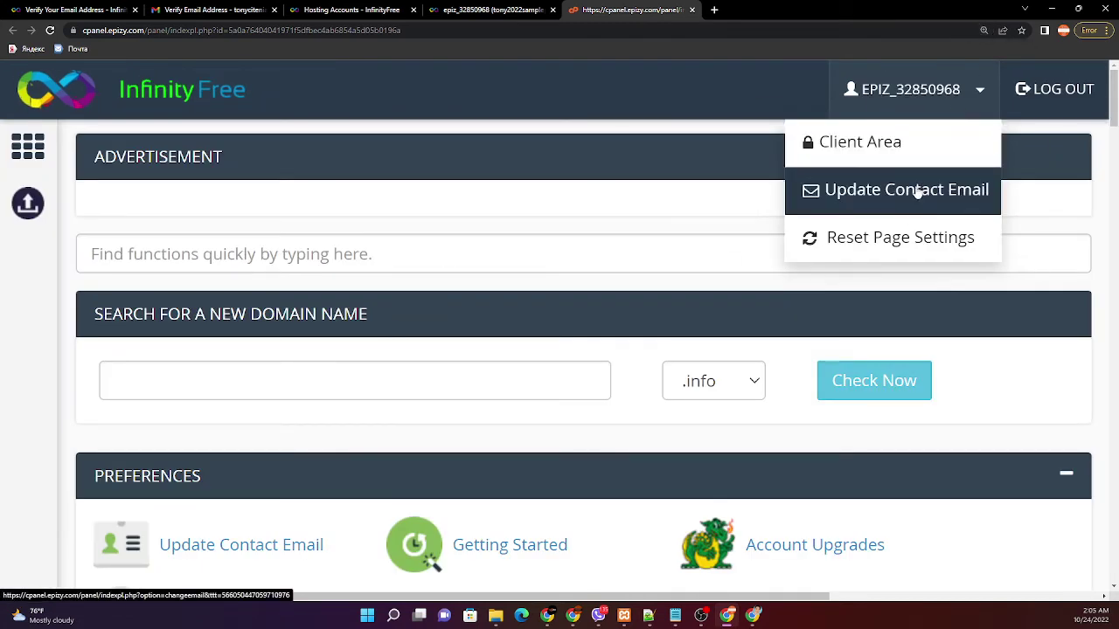
pyautogui.click(524, 94)
# Step: Launch the Online File Manager in a new browser tab from its link menu
pyautogui.scroll(-3, 469, 280)
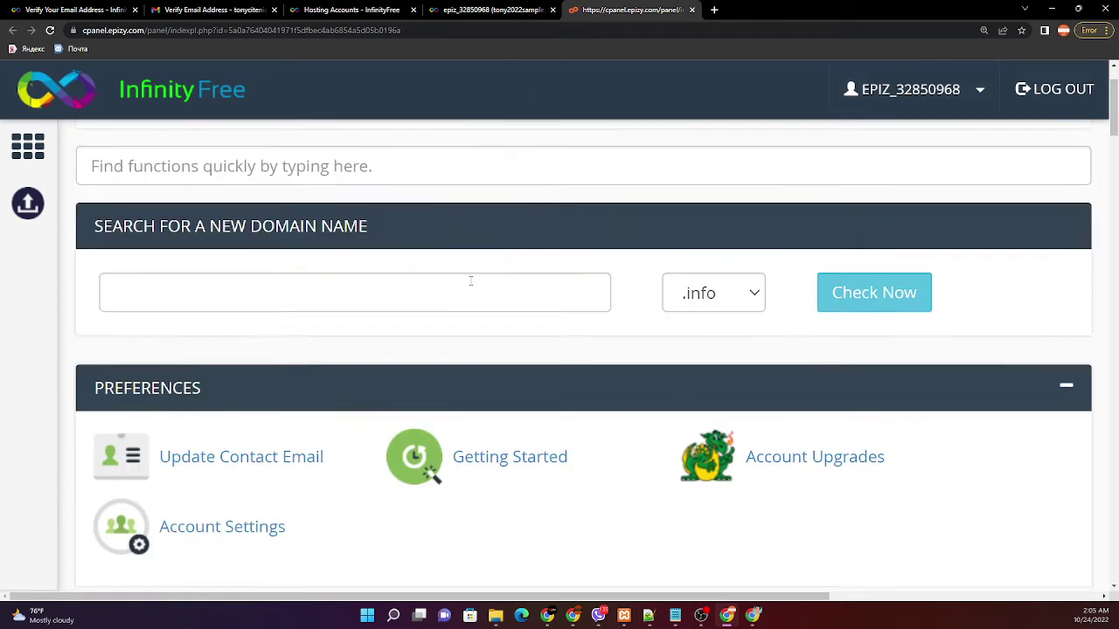
pyautogui.scroll(-2, 235, 408)
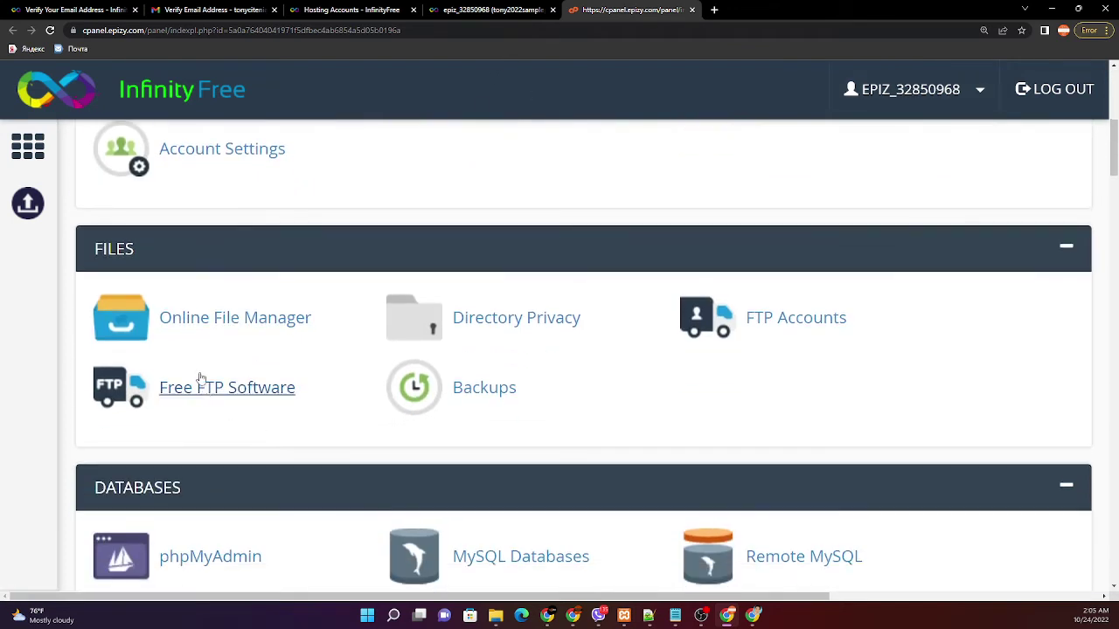
pyautogui.rightClick(239, 322)
pyautogui.click(272, 334)
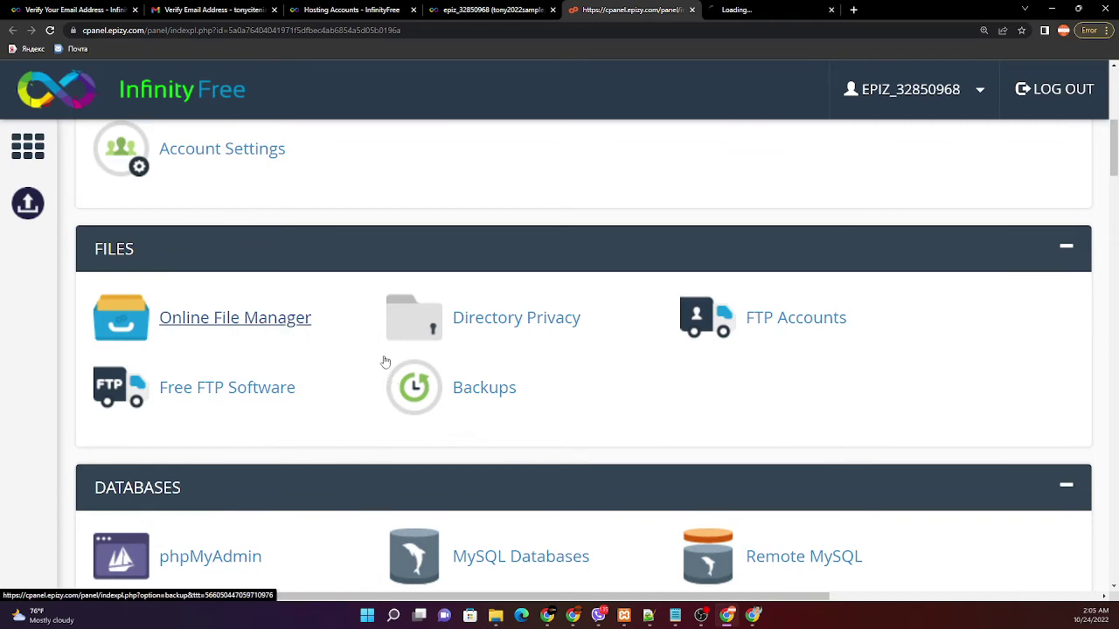
# Step: Confirm Monsta FTP lists htdocs, .htaccess and .override, then return to the tony2022samplepage1 account page
pyautogui.click(762, 8)
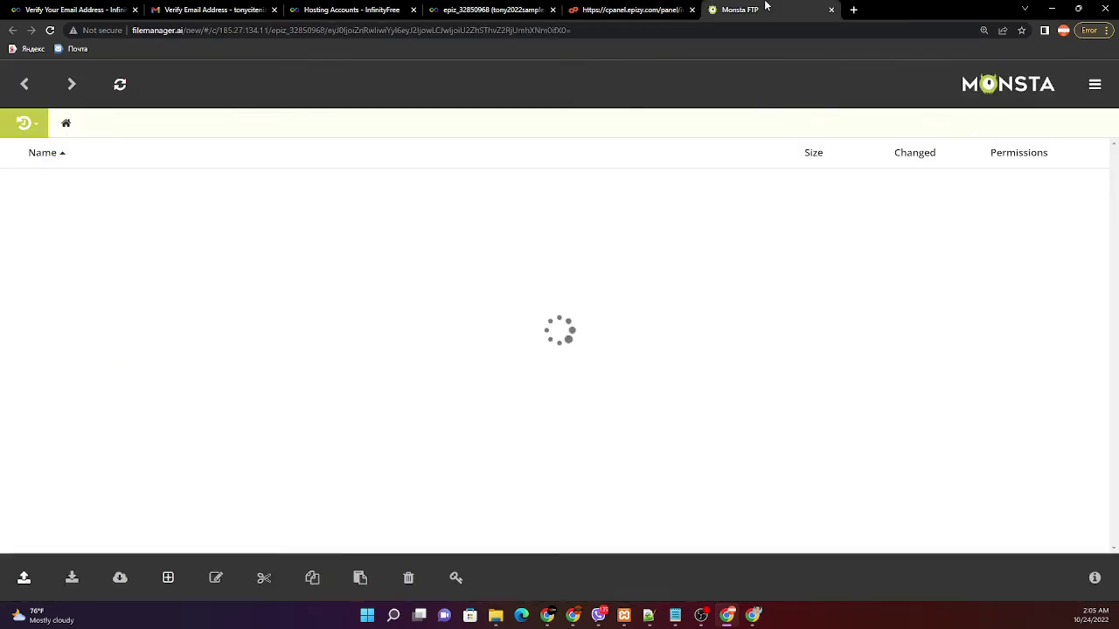
pyautogui.scroll(4, 392, 392)
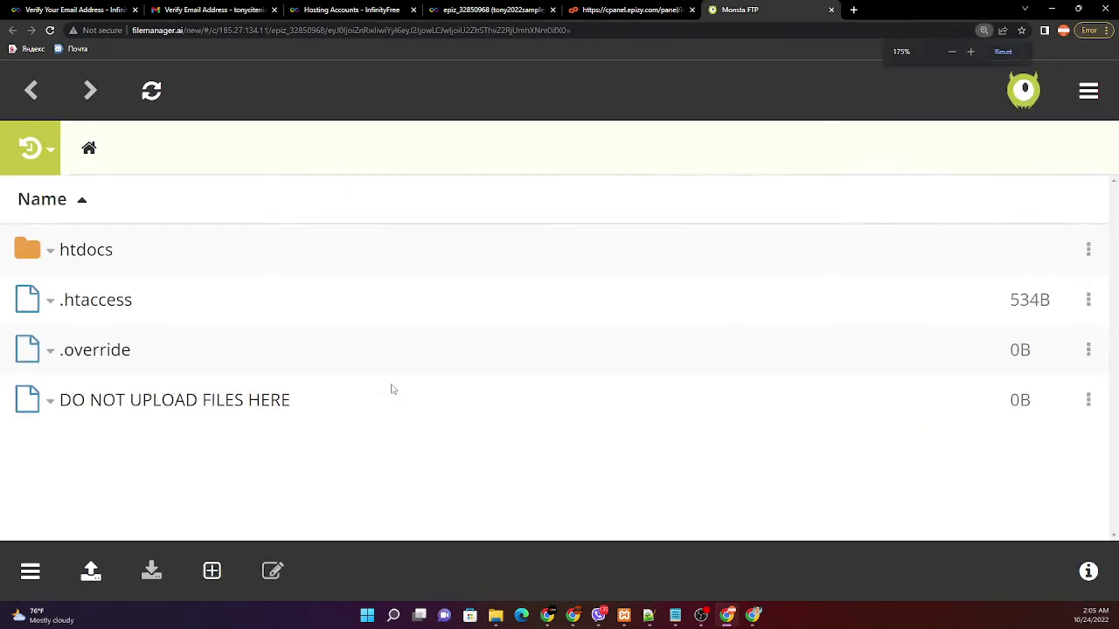
pyautogui.scroll(-1, 396, 387)
pyautogui.click(603, 7)
pyautogui.click(450, 7)
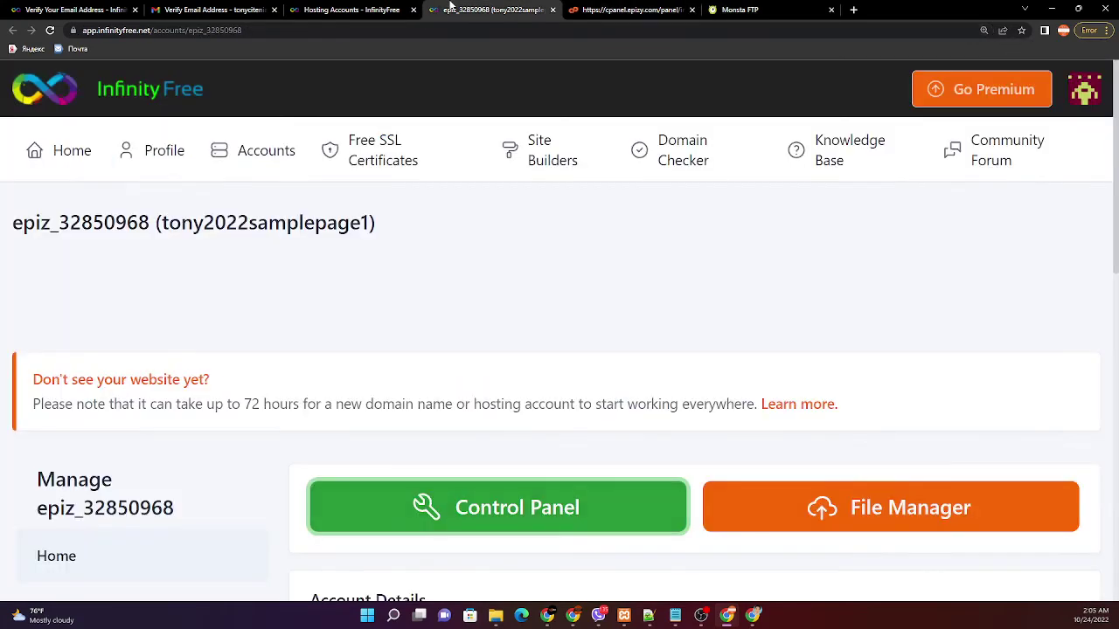
# Step: From Hosting Accounts, open the second account's management page in a new tab and zoom out
pyautogui.click(355, 7)
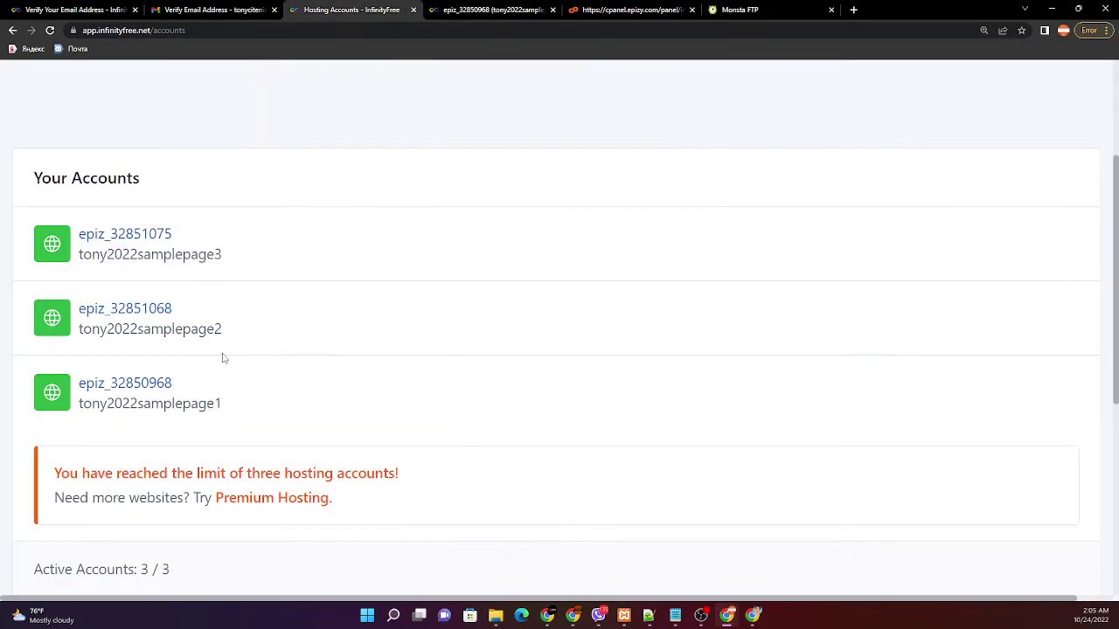
pyautogui.rightClick(162, 314)
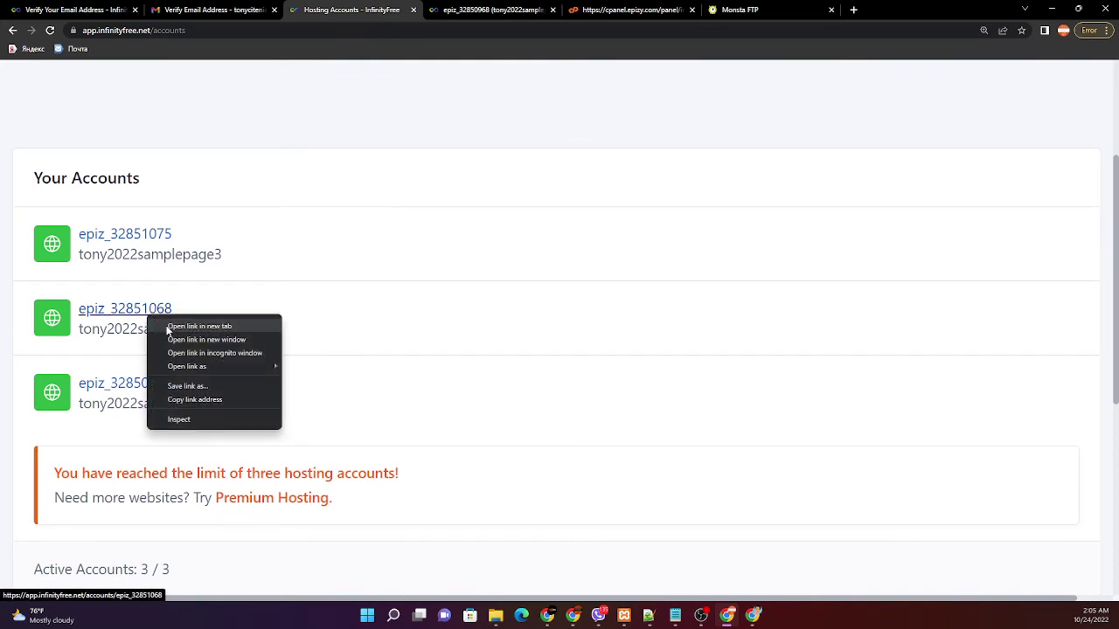
pyautogui.click(172, 326)
pyautogui.click(655, 13)
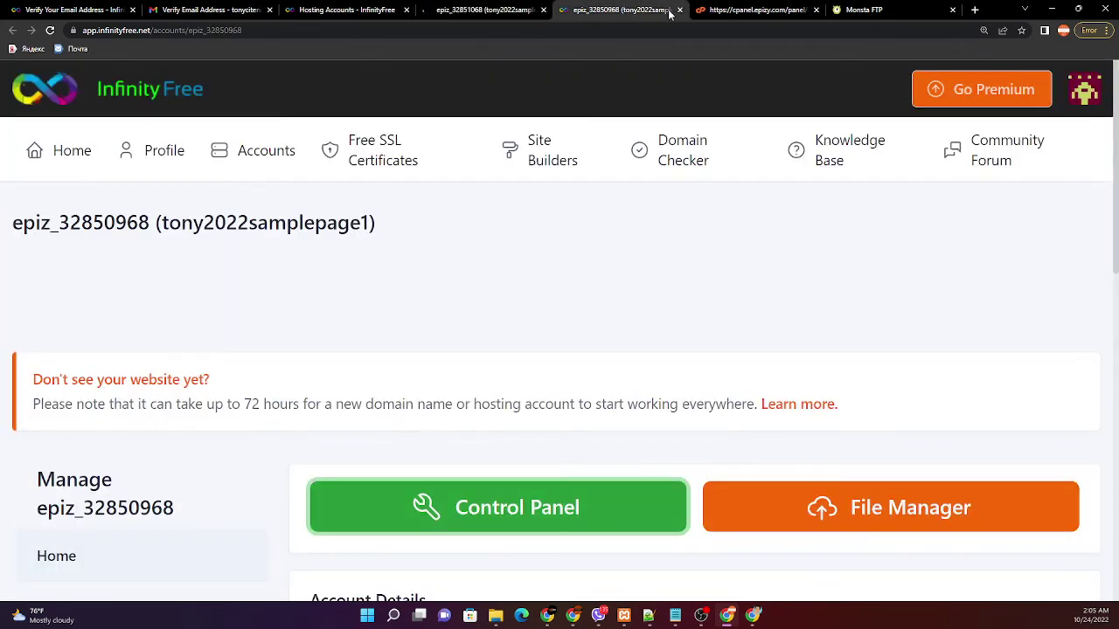
pyautogui.click(456, 7)
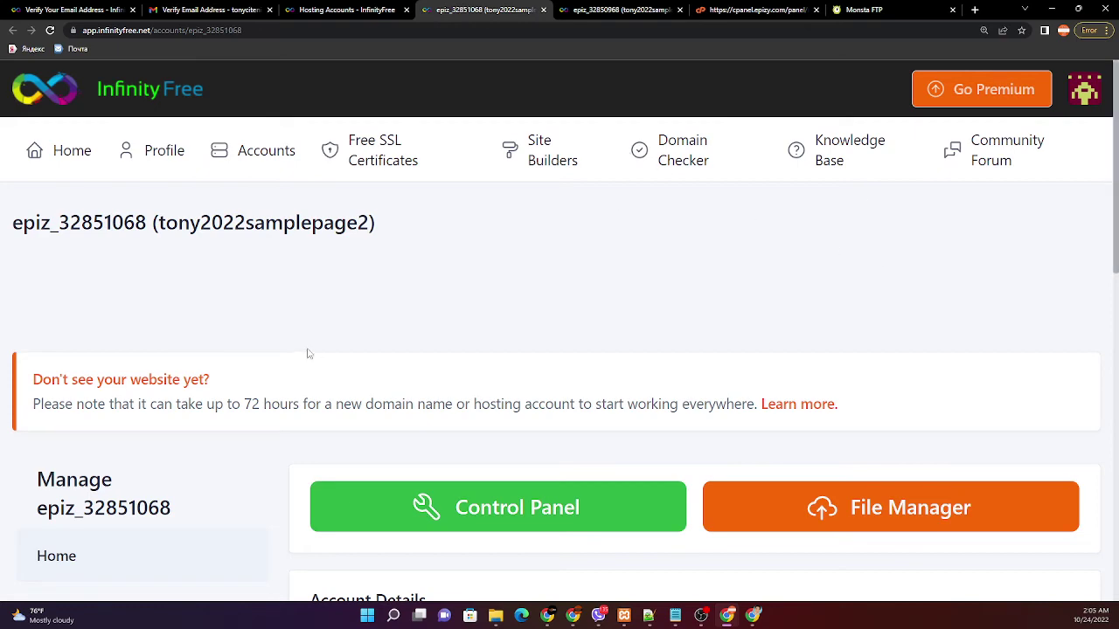
pyautogui.scroll(-1, 307, 353)
pyautogui.scroll(1, 612, 349)
pyautogui.hotkey('ctrl', '-')
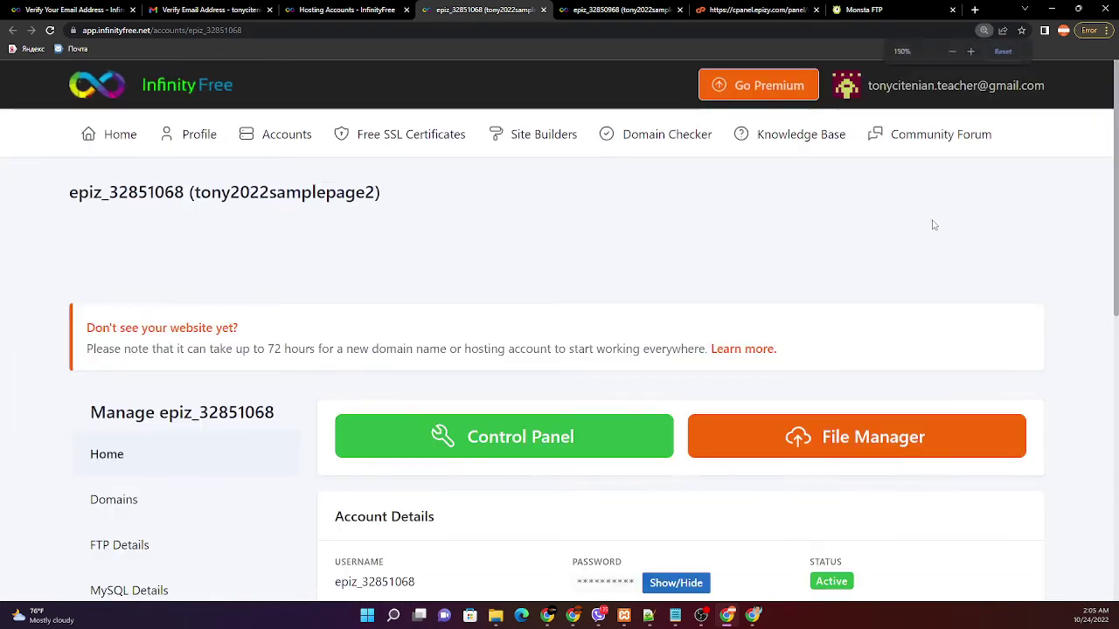
# Step: Open the second account's control panel and launch its Online File Manager in a new tab
pyautogui.click(503, 441)
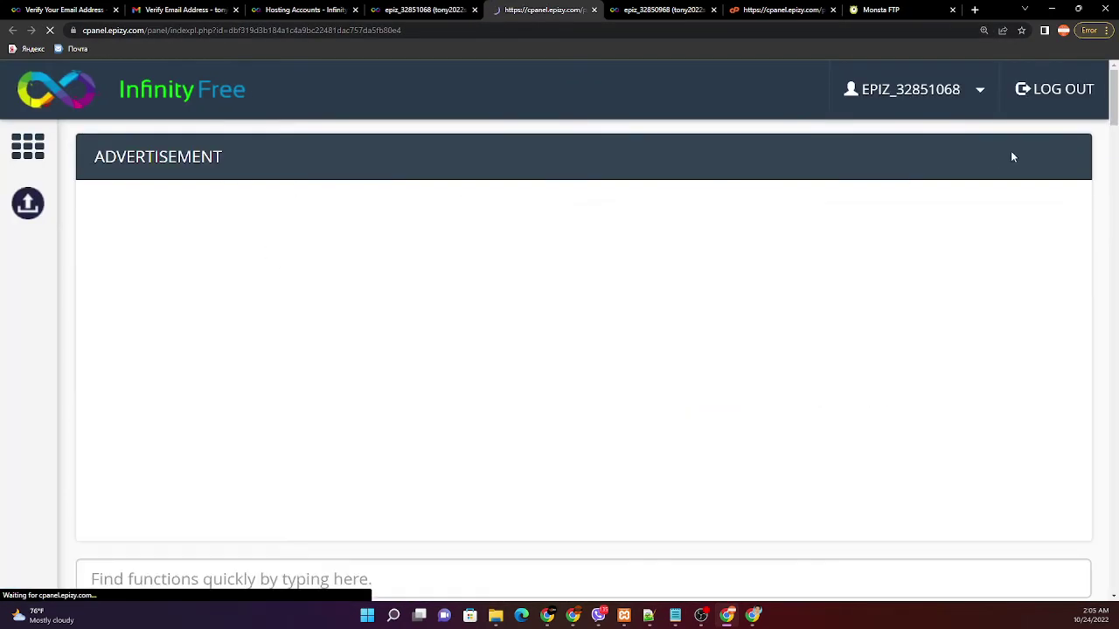
pyautogui.click(913, 89)
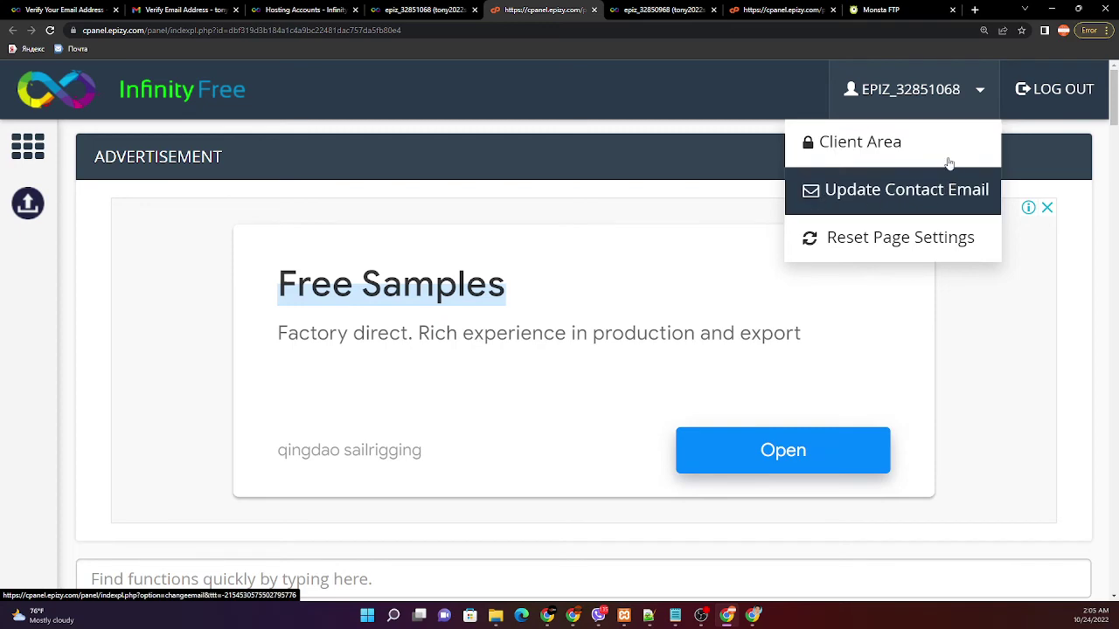
pyautogui.scroll(-3, 475, 379)
pyautogui.scroll(3, 478, 378)
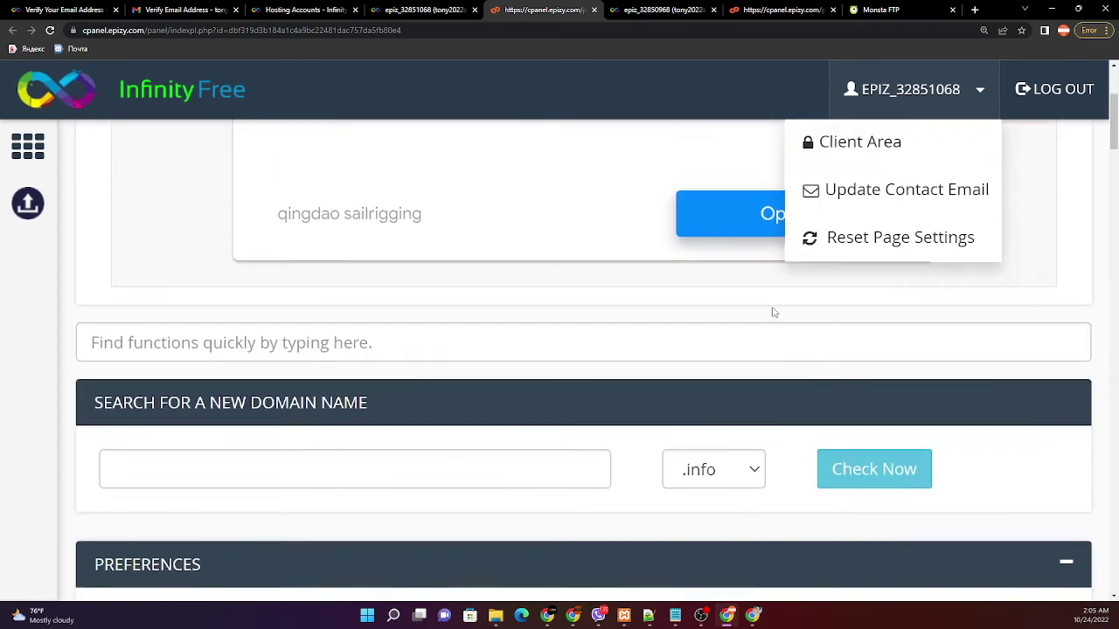
pyautogui.scroll(-6, 287, 407)
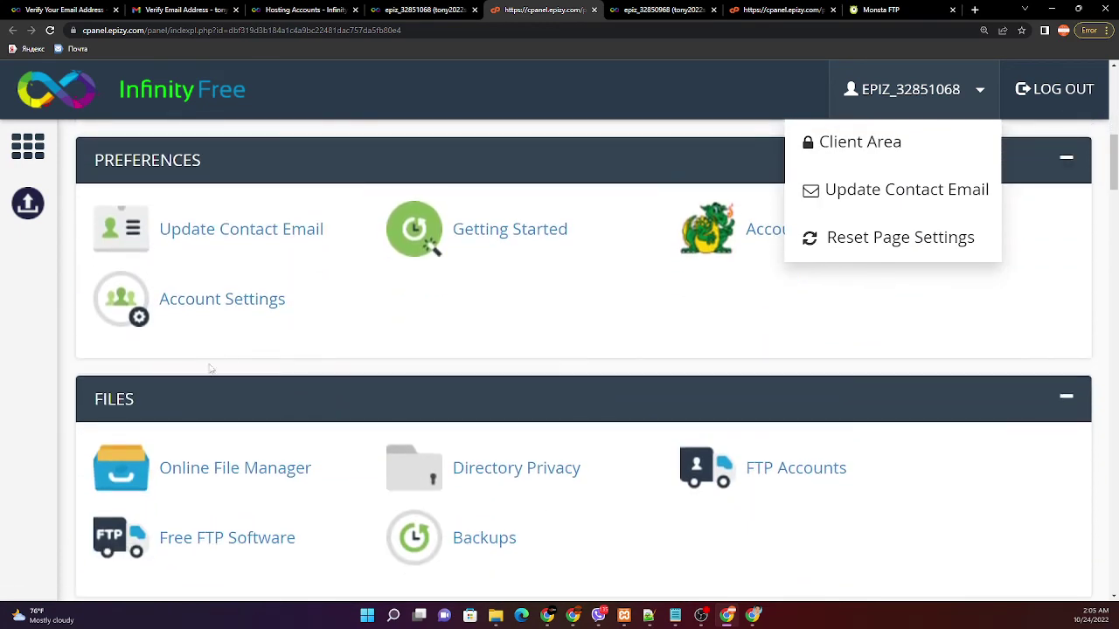
pyautogui.rightClick(229, 465)
pyautogui.click(274, 363)
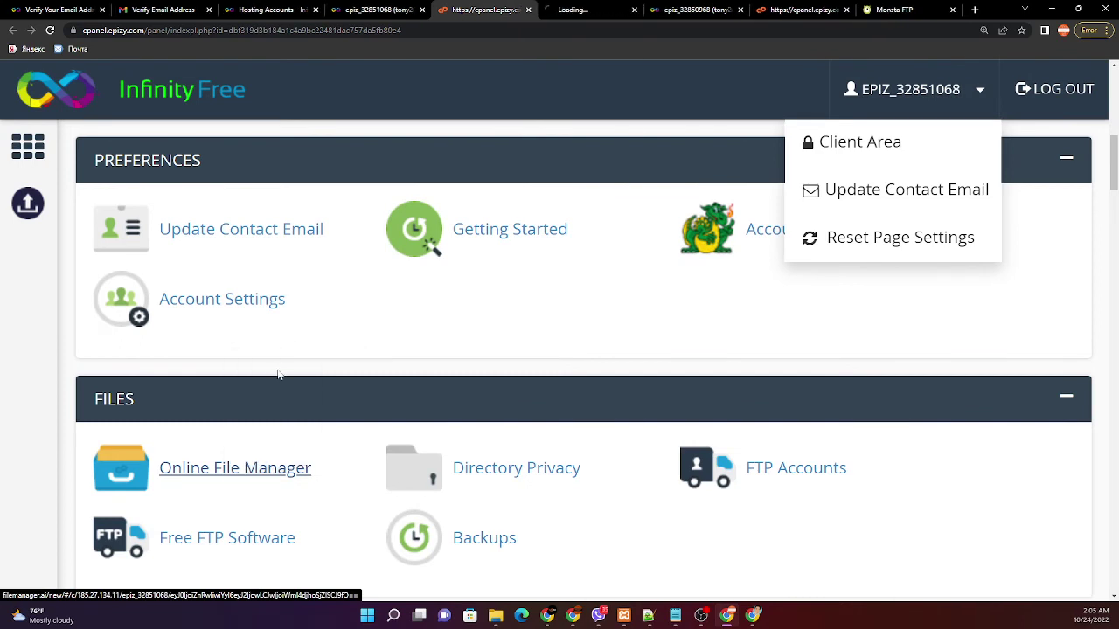
pyautogui.click(572, 10)
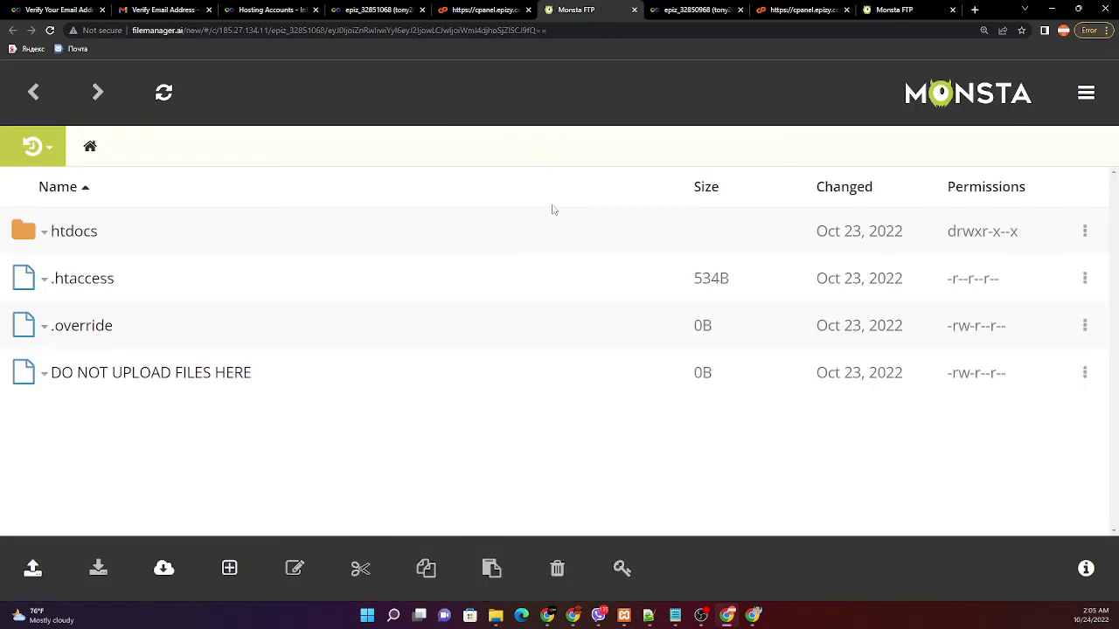
# Step: Open the third account, tony2022samplepage3, in a new tab from the Hosting Accounts list
pyautogui.click(272, 10)
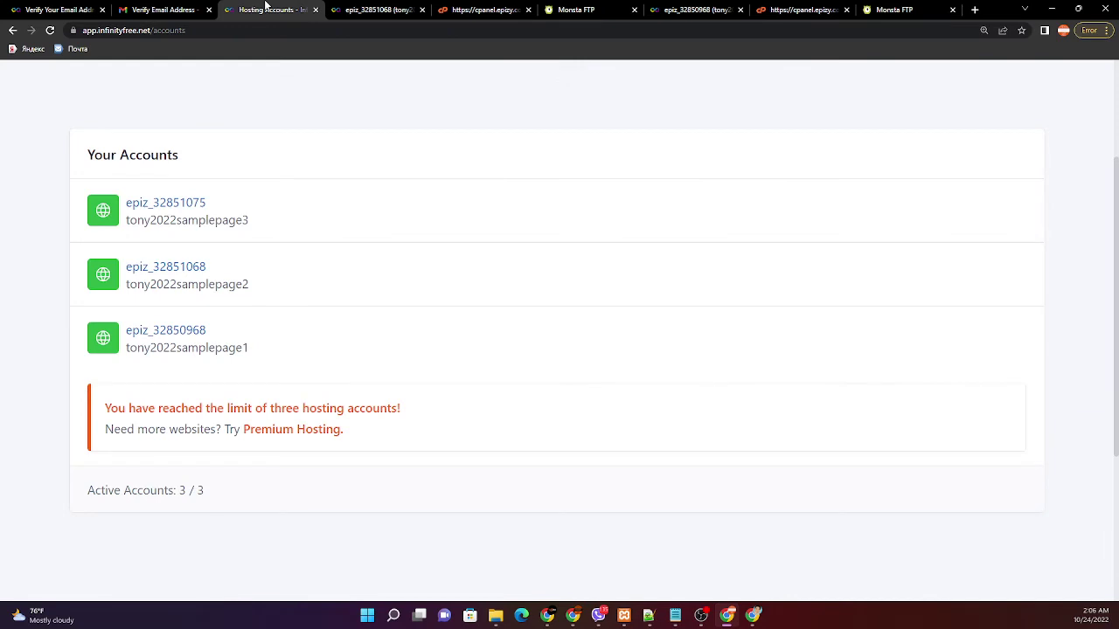
pyautogui.rightClick(179, 207)
pyautogui.click(204, 219)
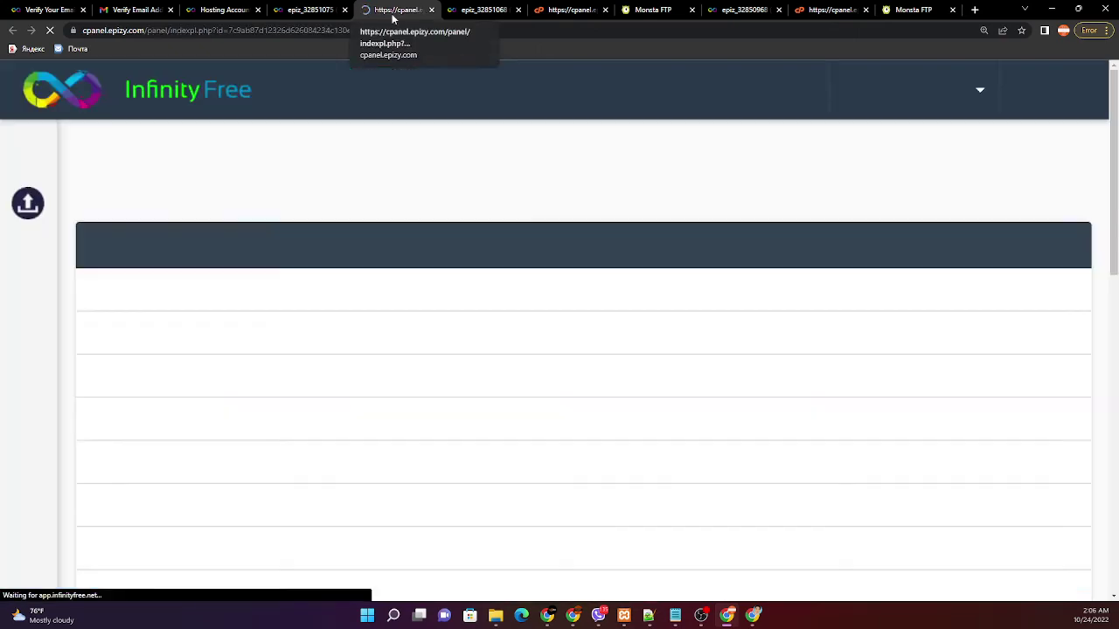
# Step: Launch the third account's Online File Manager from the control panel's Files section
pyautogui.scroll(-5, 302, 387)
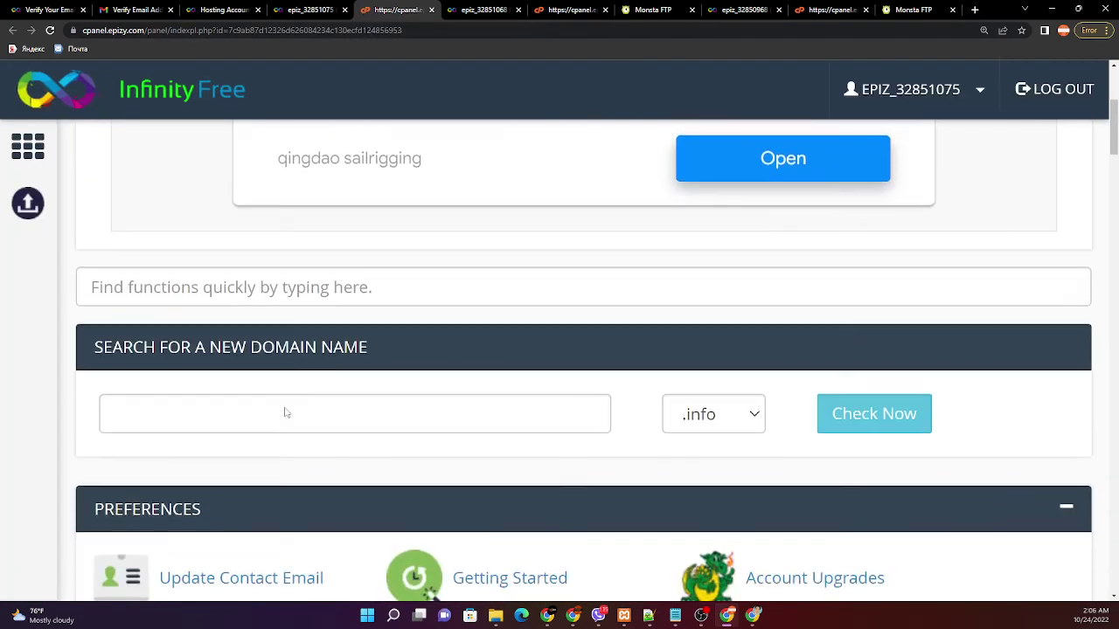
pyautogui.scroll(-2, 285, 412)
pyautogui.scroll(-3, 248, 431)
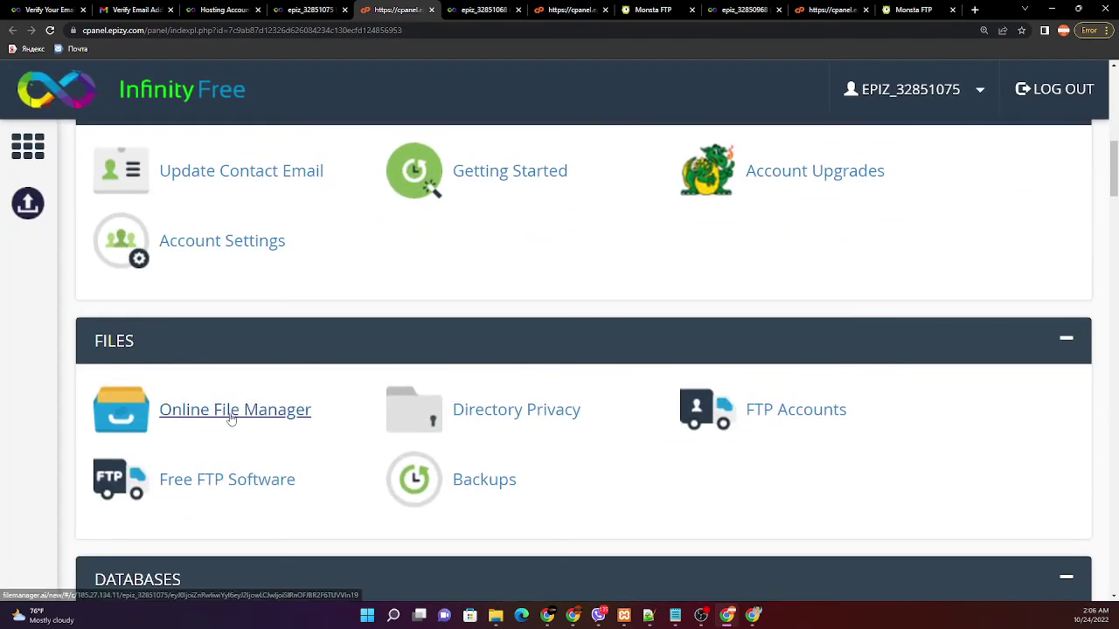
pyautogui.click(230, 417)
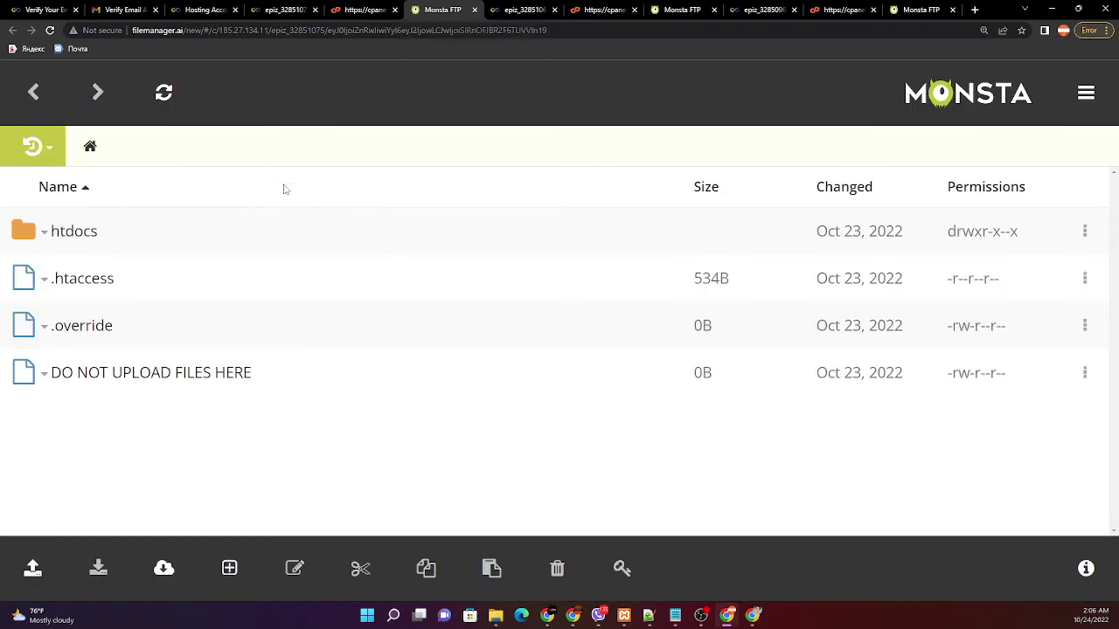
# Step: Compare the three accounts' Monsta FTP tabs, then return to tony2022samplepage3's management page
pyautogui.click(664, 8)
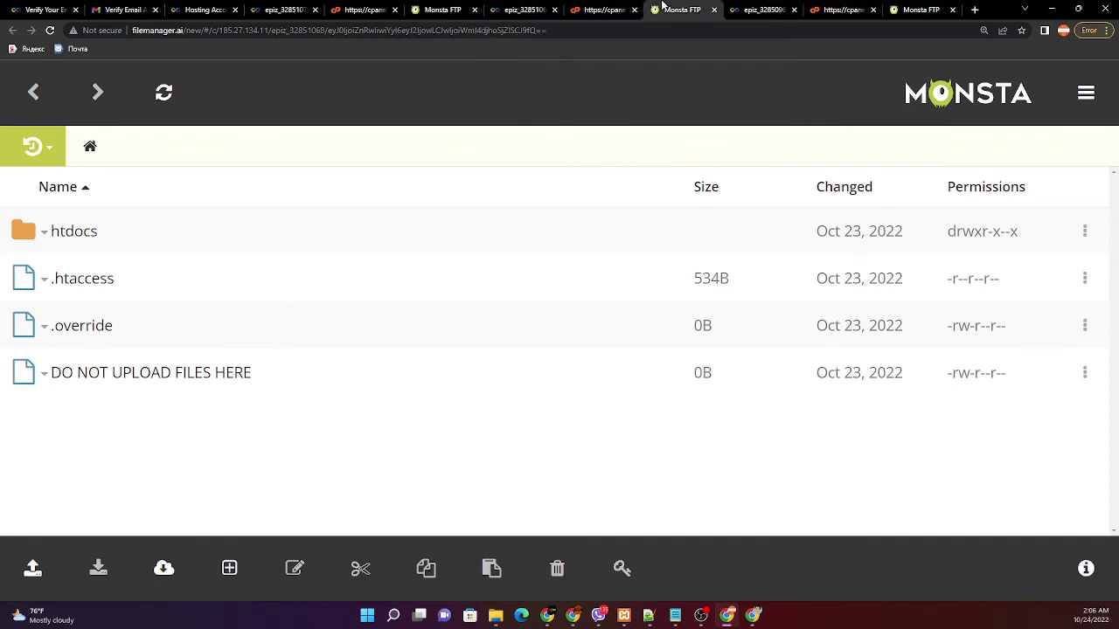
pyautogui.click(459, 9)
pyautogui.click(669, 9)
pyautogui.click(921, 9)
pyautogui.click(677, 9)
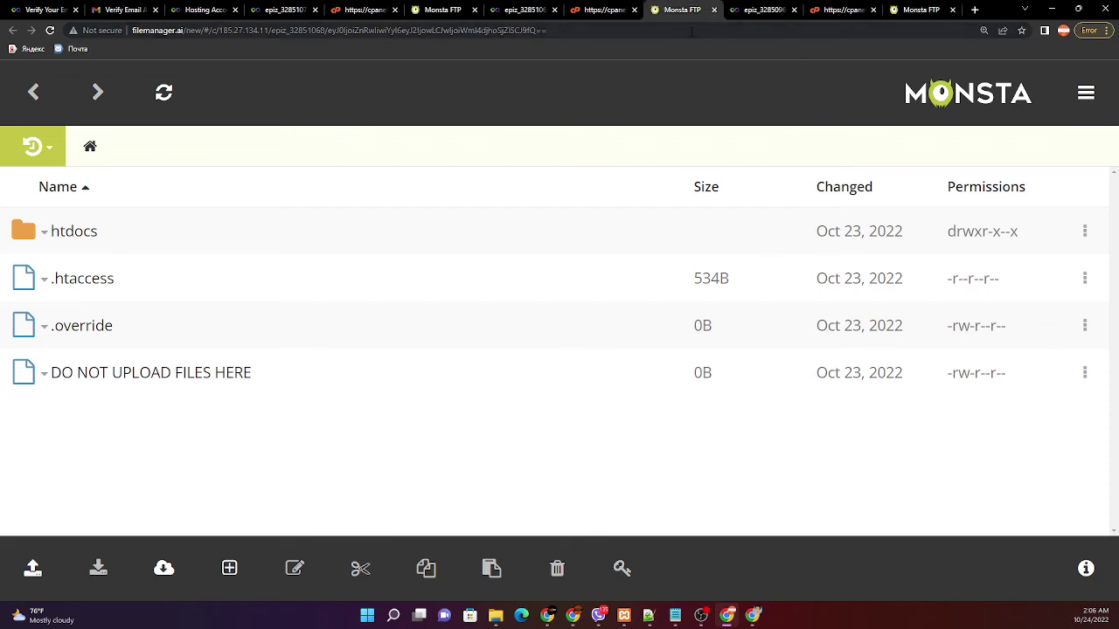
pyautogui.click(441, 9)
pyautogui.click(690, 9)
pyautogui.click(909, 10)
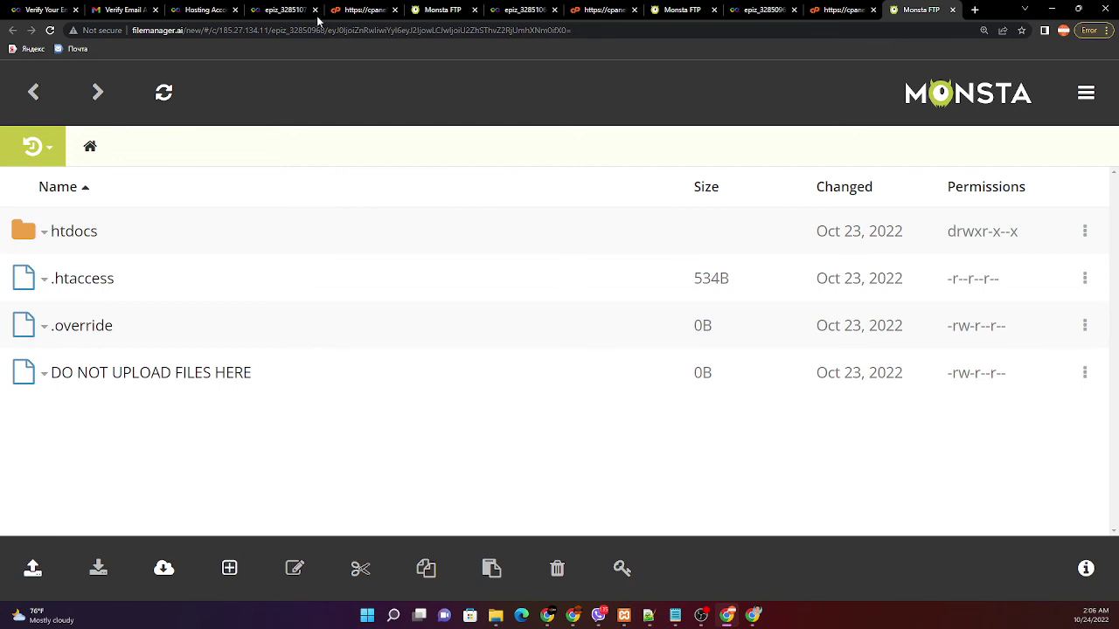
pyautogui.click(282, 9)
# Step: Move between the control panel and Hosting Accounts tabs back to the third account's page
pyautogui.scroll(-2, 475, 358)
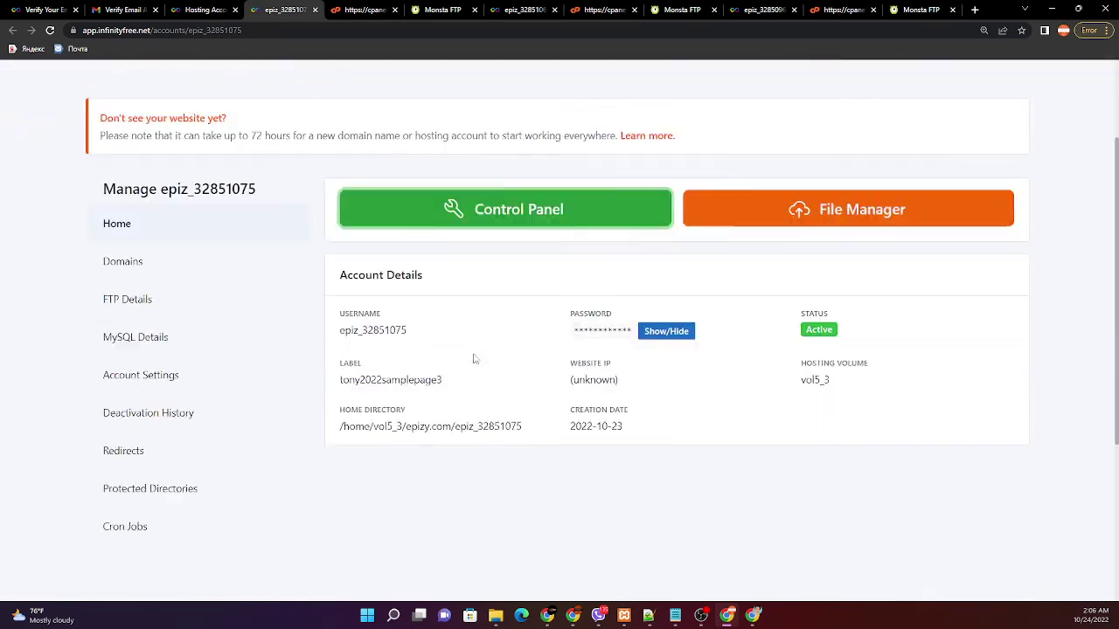
pyautogui.scroll(5, 475, 358)
pyautogui.click(363, 9)
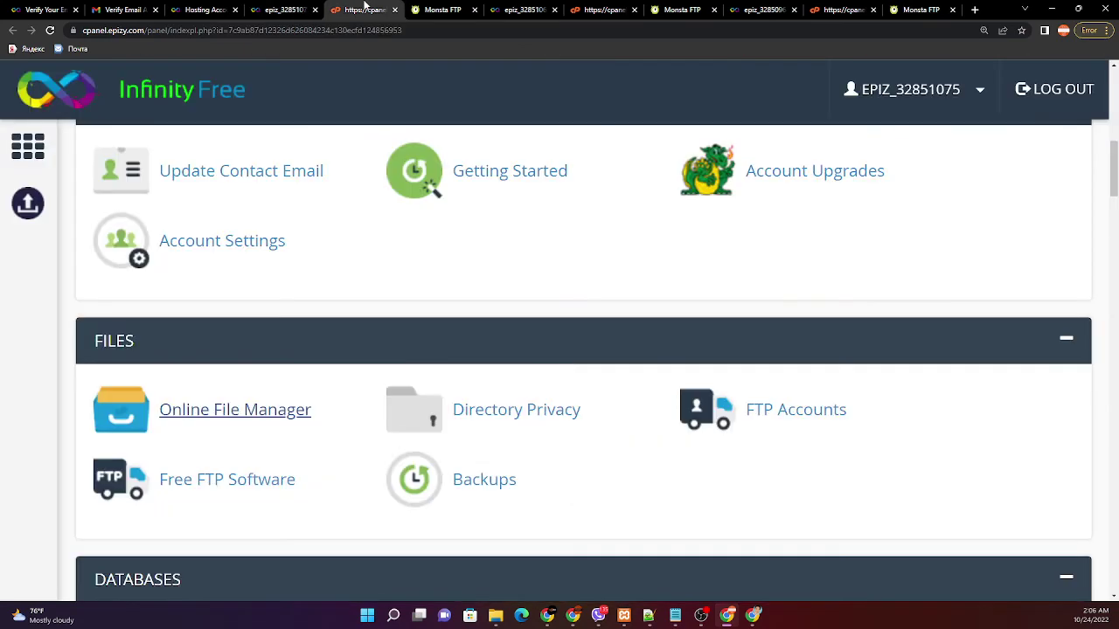
pyautogui.click(243, 10)
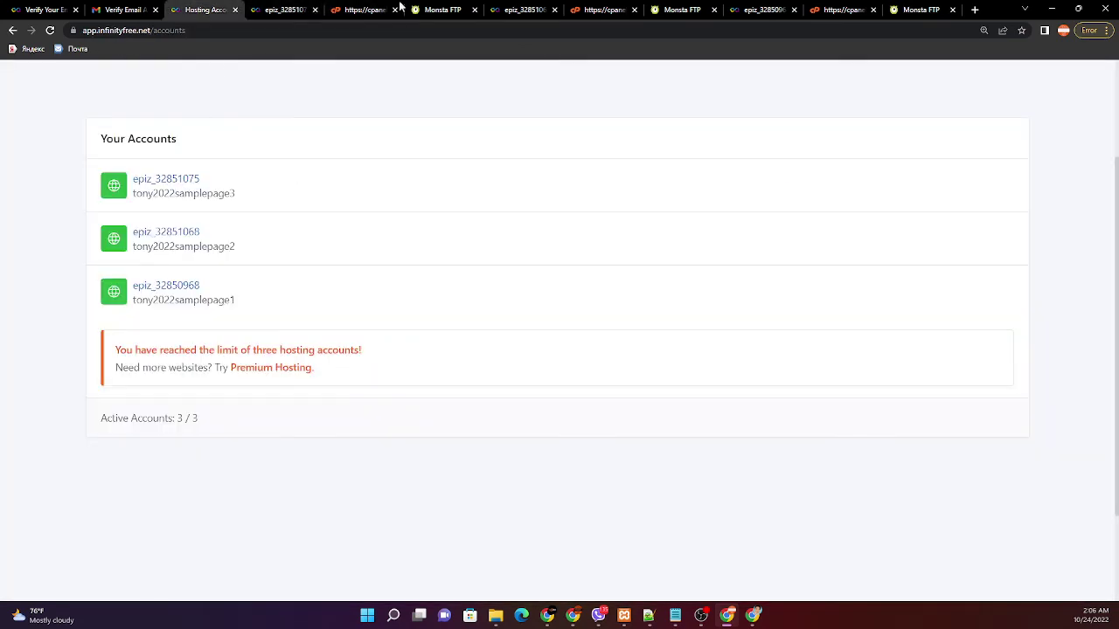
pyautogui.click(282, 10)
pyautogui.scroll(-2, 368, 356)
pyautogui.scroll(3, 367, 356)
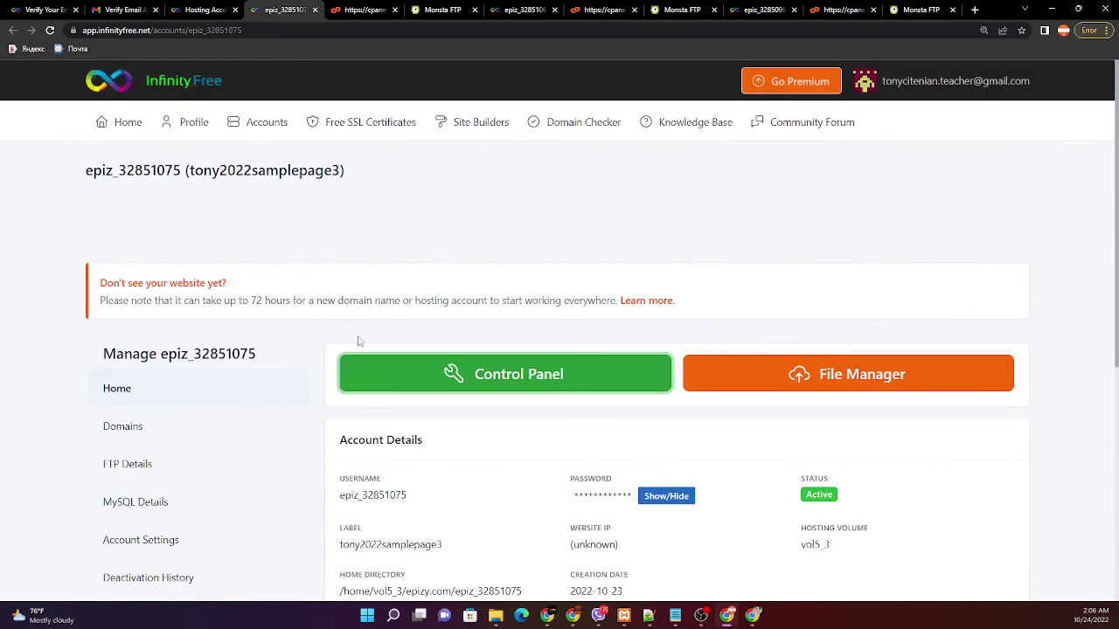
# Step: Open the third account's control panel and review its Files and Databases tools, including phpMyAdmin
pyautogui.click(528, 377)
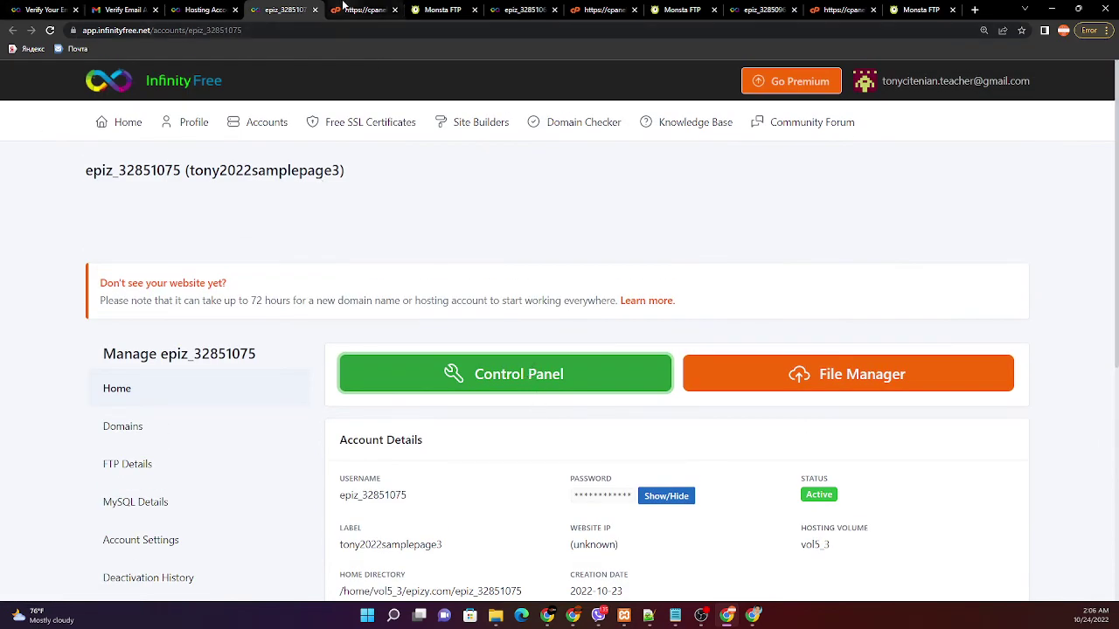
pyautogui.scroll(-6, 233, 428)
pyautogui.scroll(-2, 230, 428)
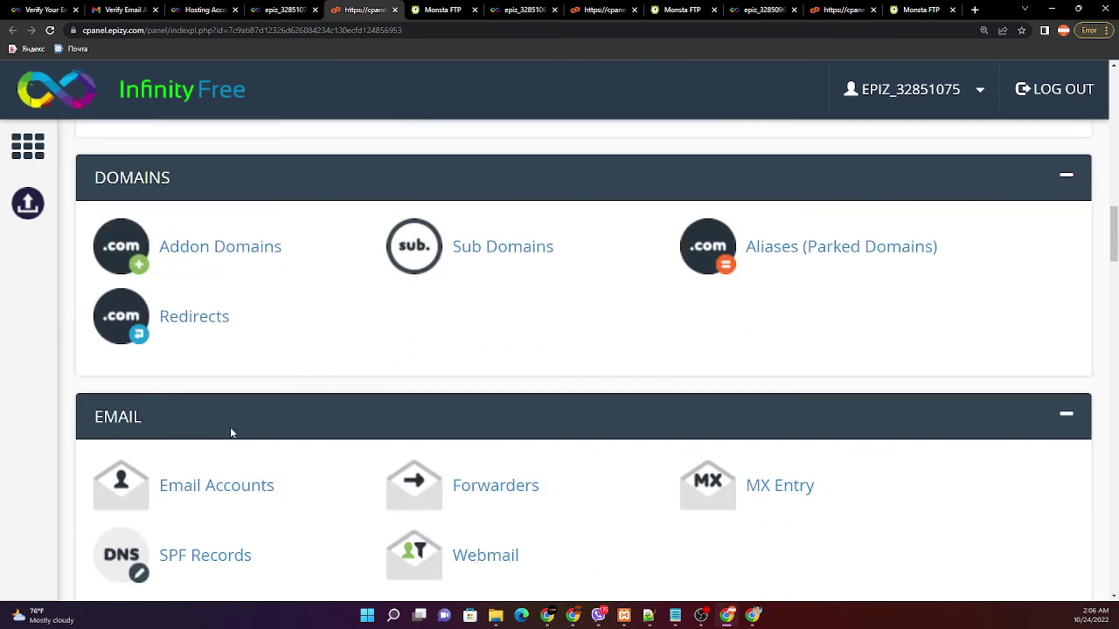
pyautogui.scroll(3, 230, 427)
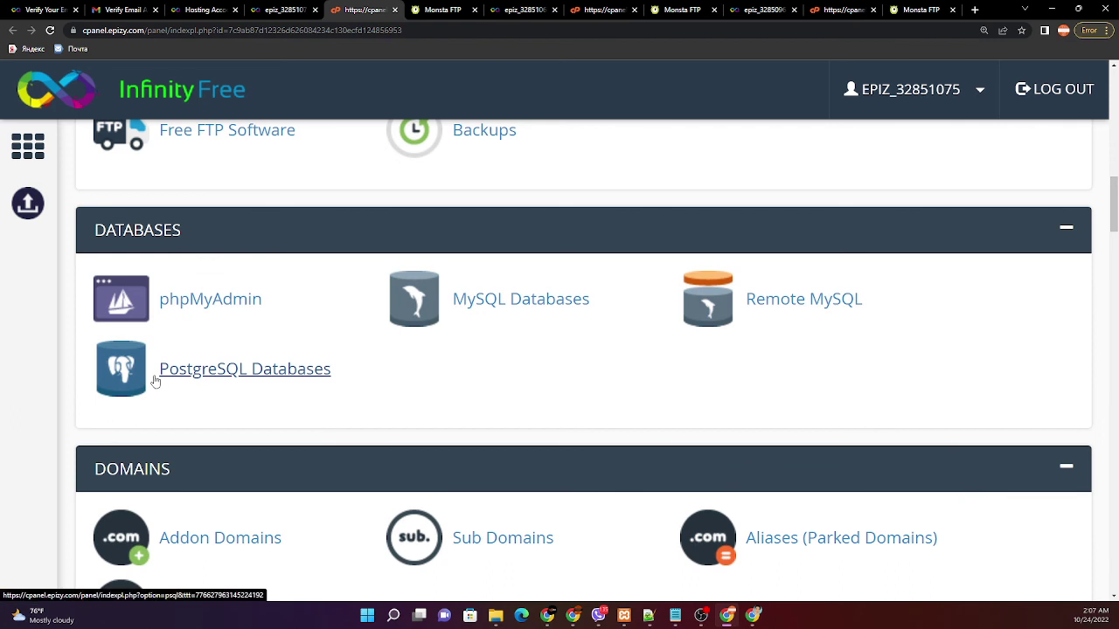
pyautogui.scroll(1, 155, 381)
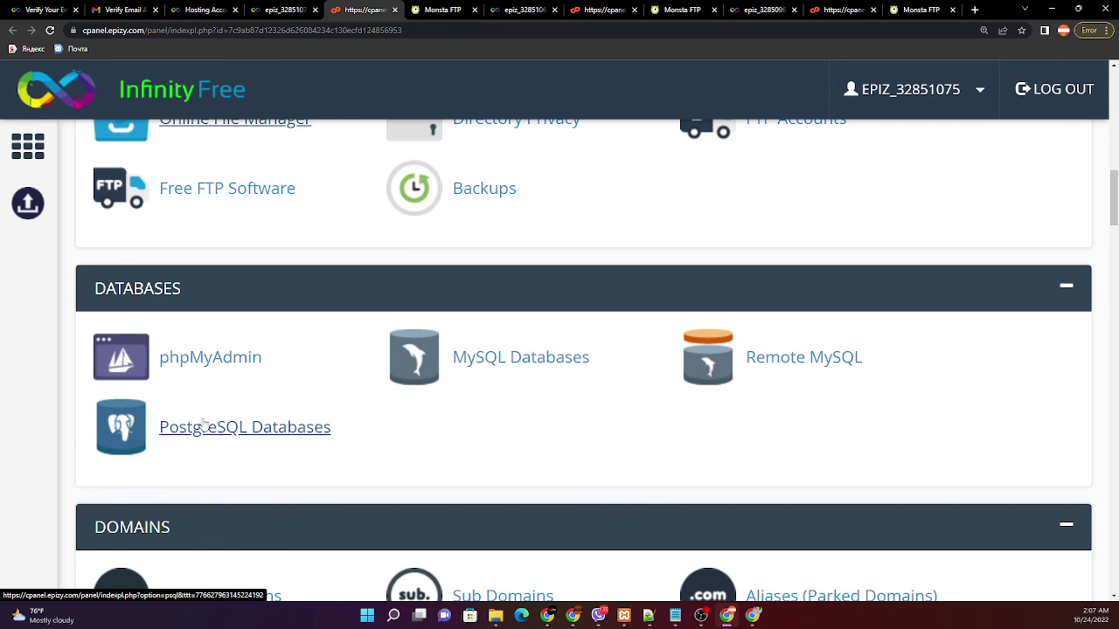
pyautogui.scroll(1, 941, 182)
pyautogui.scroll(2, 941, 183)
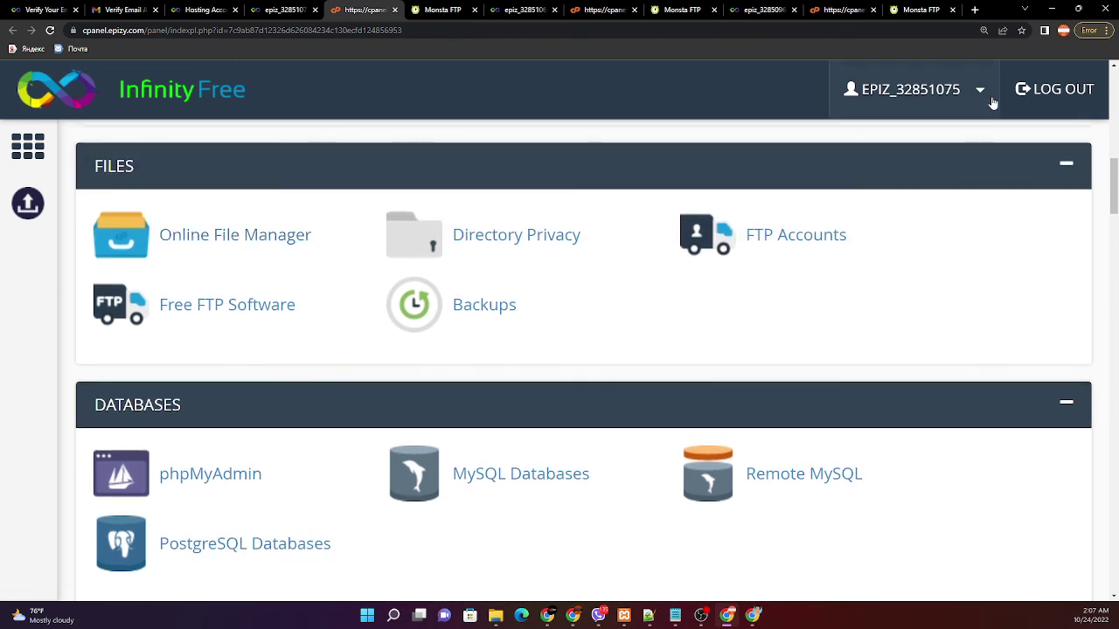
# Step: Check the EPIZ account dropdown, then move to the second and then first account's control panels
pyautogui.click(989, 100)
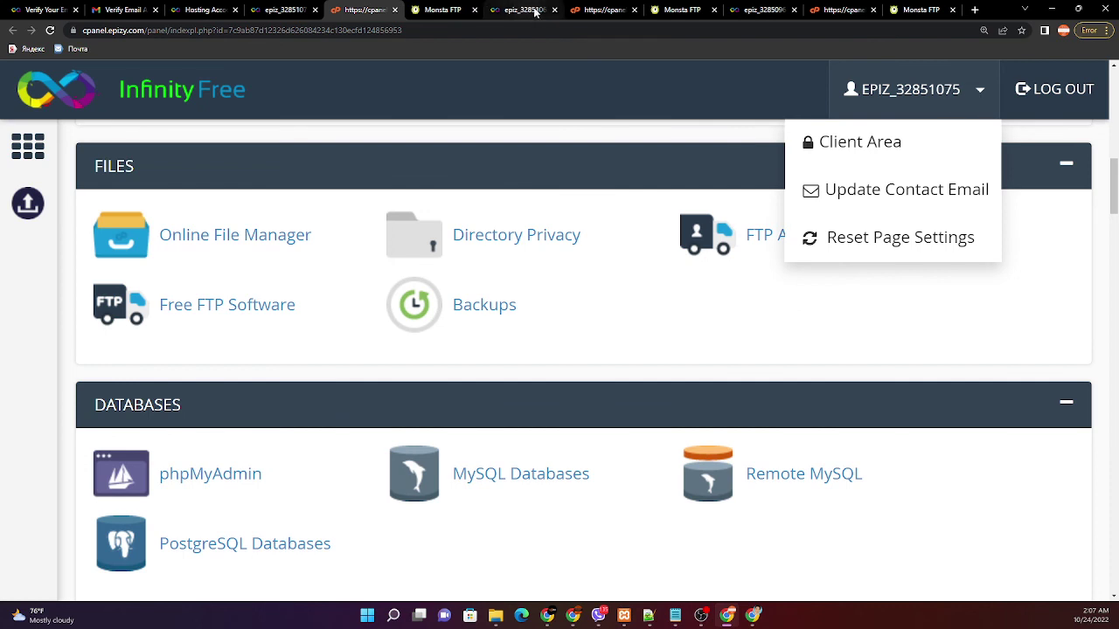
pyautogui.click(601, 9)
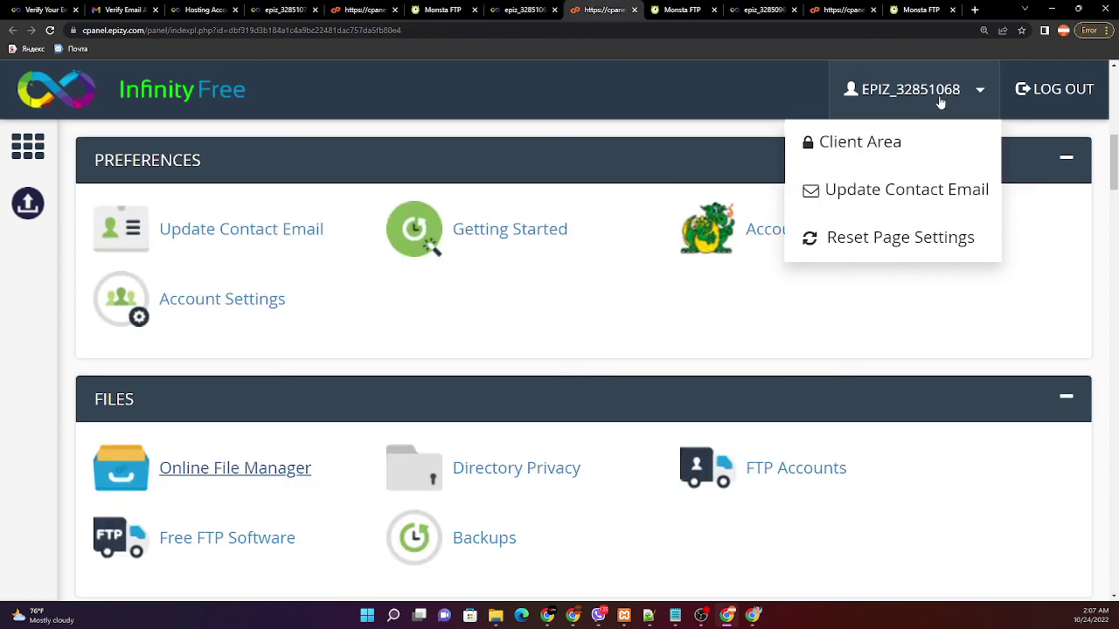
pyautogui.click(843, 10)
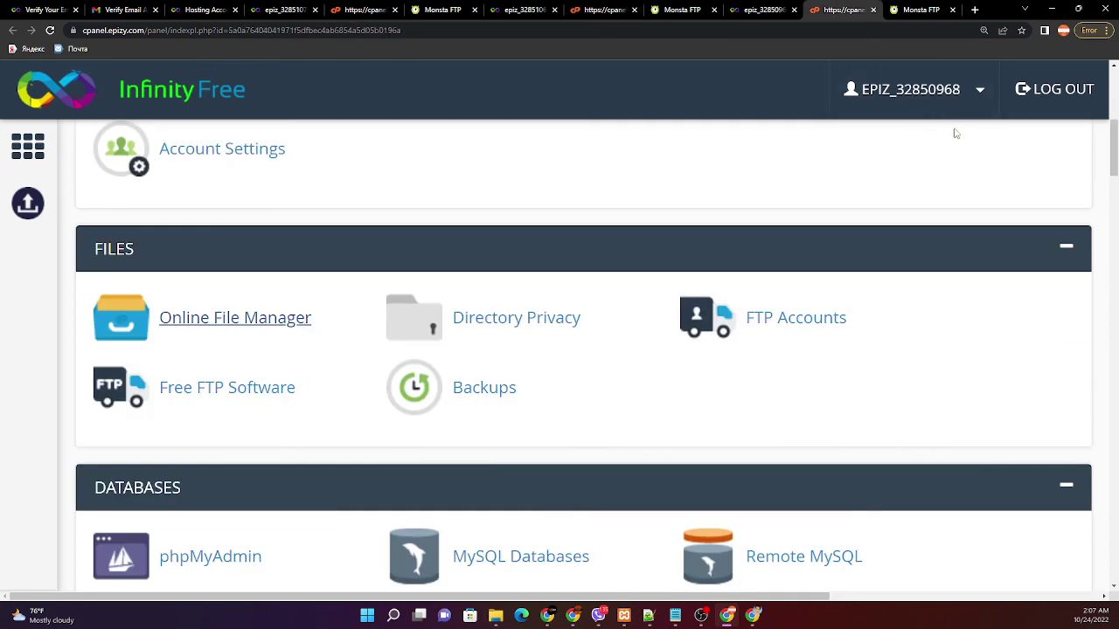